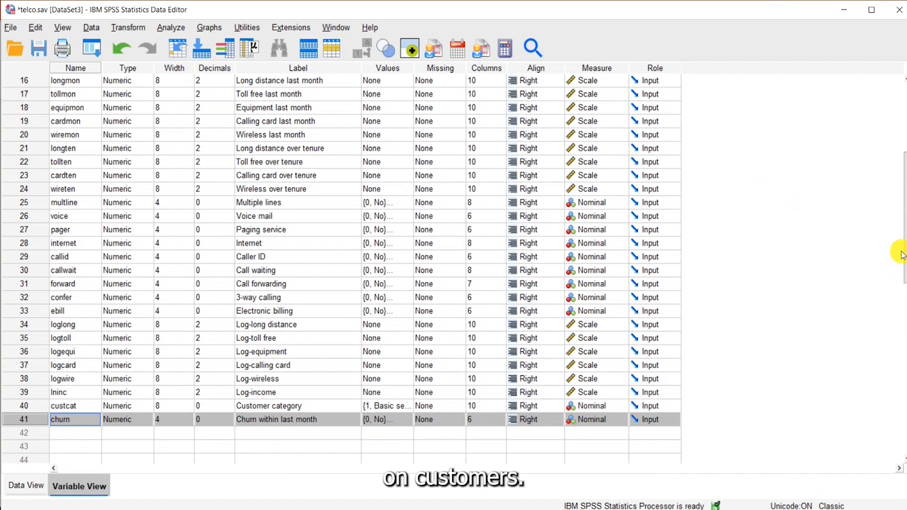
# Step: Look through the telco variable list and examine the value labels defined for the churn variable
pyautogui.moveTo(902, 254); pyautogui.dragTo(903, 193)
pyautogui.scroll(1, 90, 222)
pyautogui.scroll(-3, 71, 227)
pyautogui.scroll(1, 69, 224)
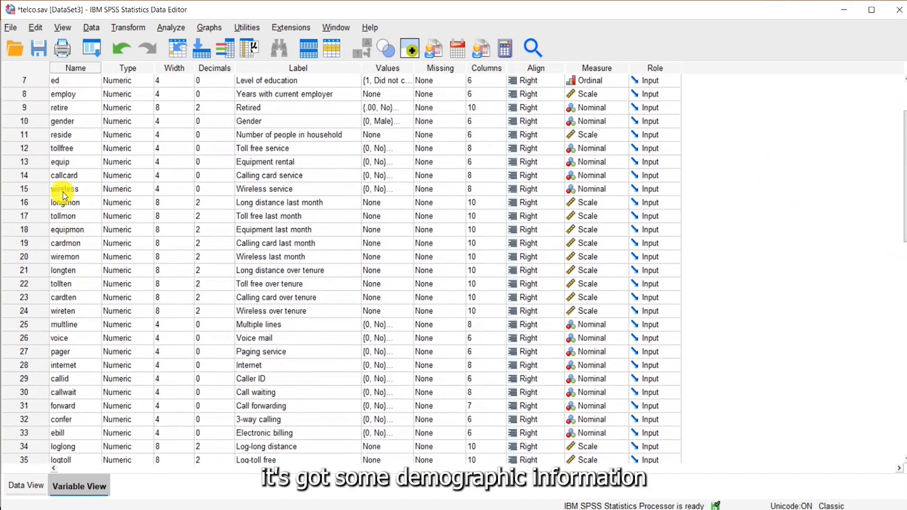
pyautogui.scroll(-2, 65, 154)
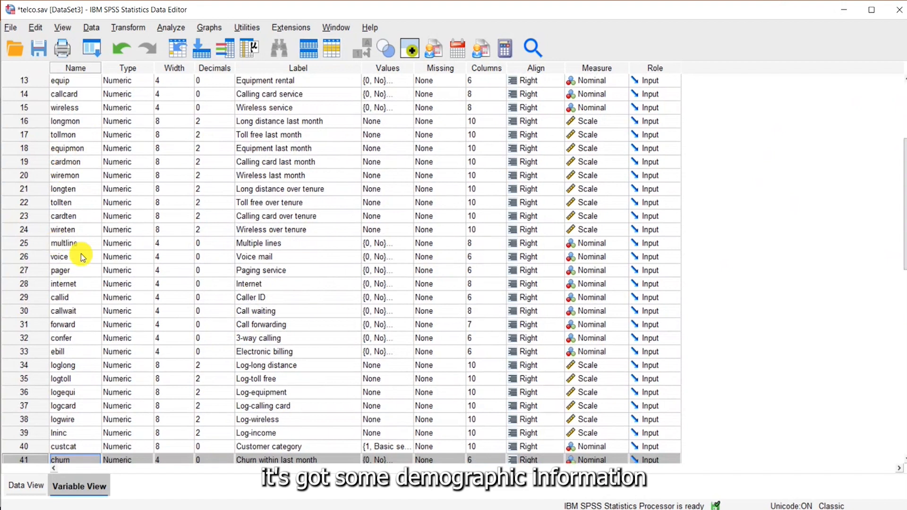
pyautogui.scroll(-1, 81, 254)
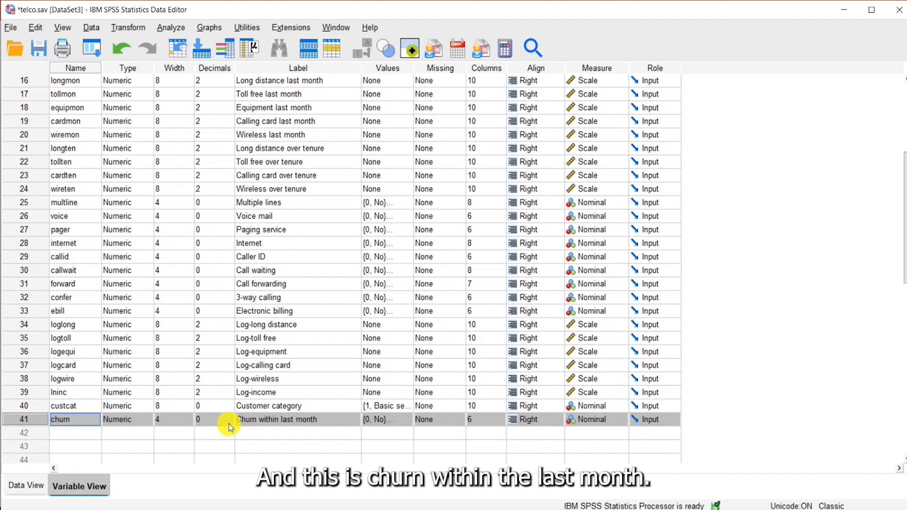
pyautogui.click(409, 421)
pyautogui.click(409, 421)
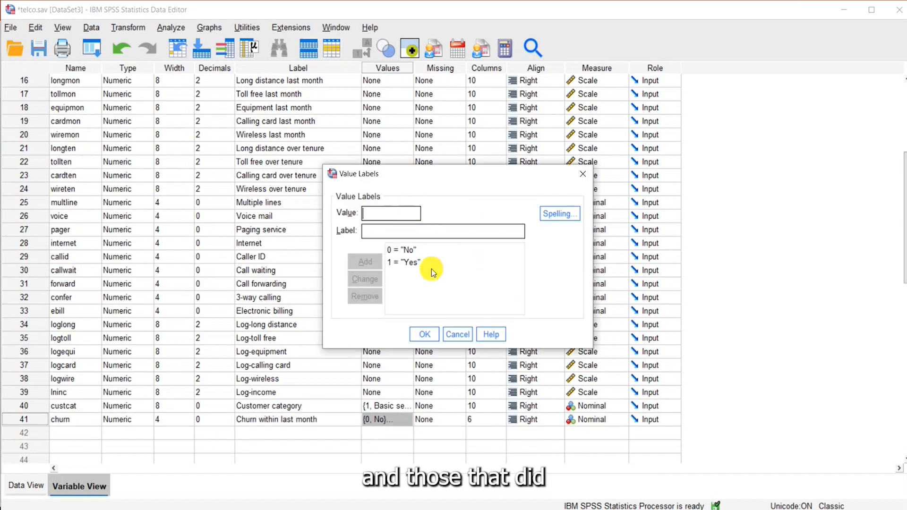
pyautogui.click(424, 334)
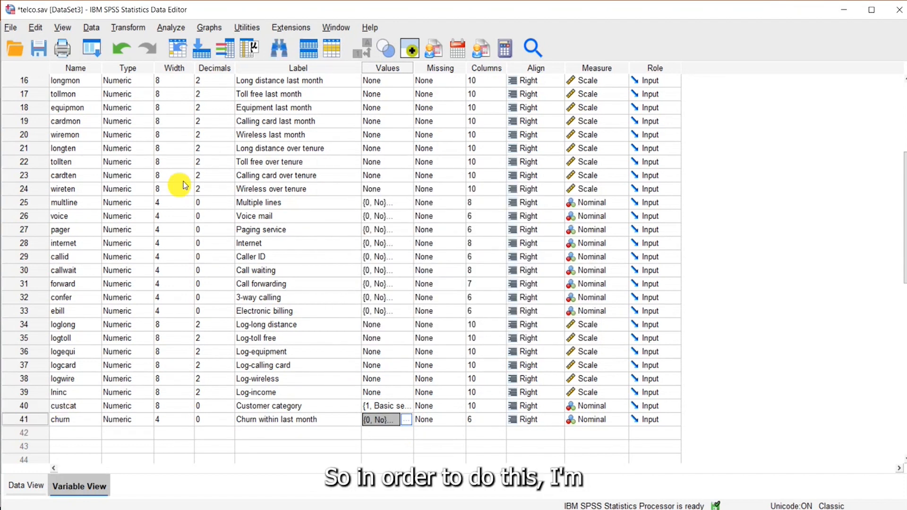
# Step: Start a Classify Tree analysis and proceed to defining the tree model, leaving the measurement-level reminder enabled
pyautogui.click(173, 29)
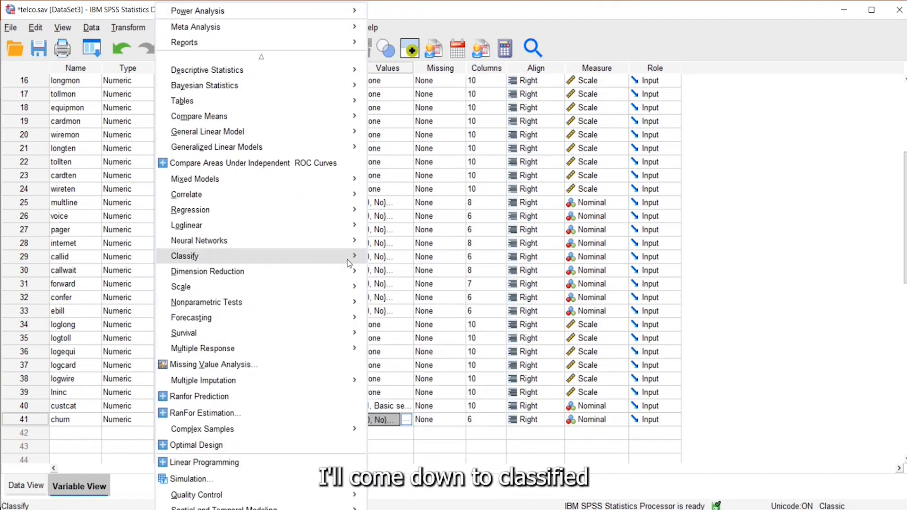
pyautogui.moveTo(357, 261)
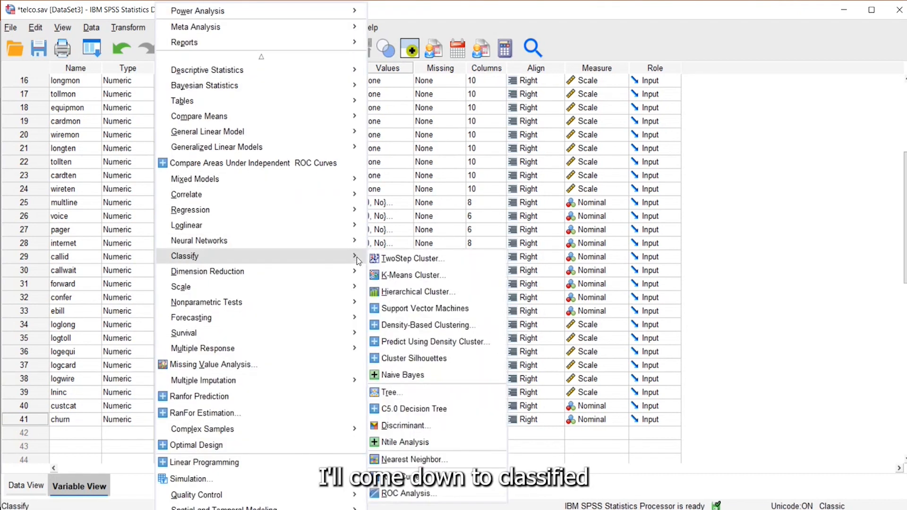
pyautogui.click(388, 394)
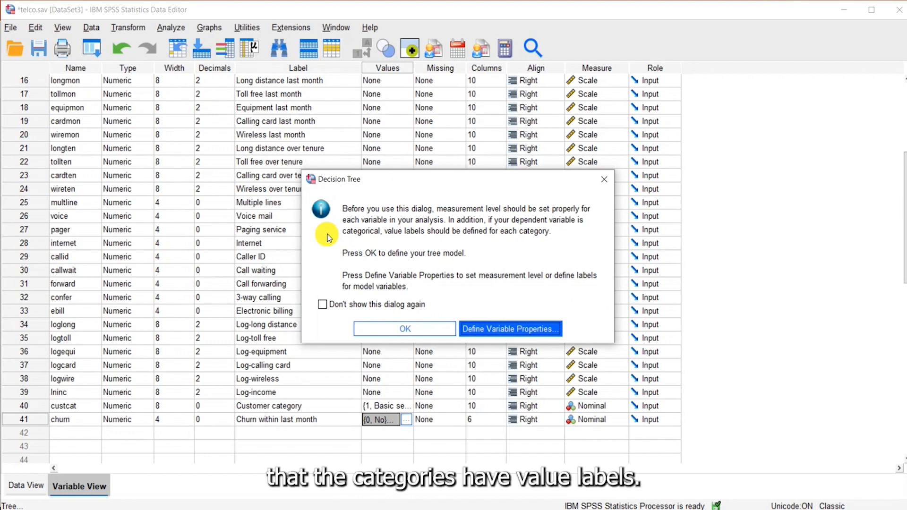
pyautogui.click(324, 304)
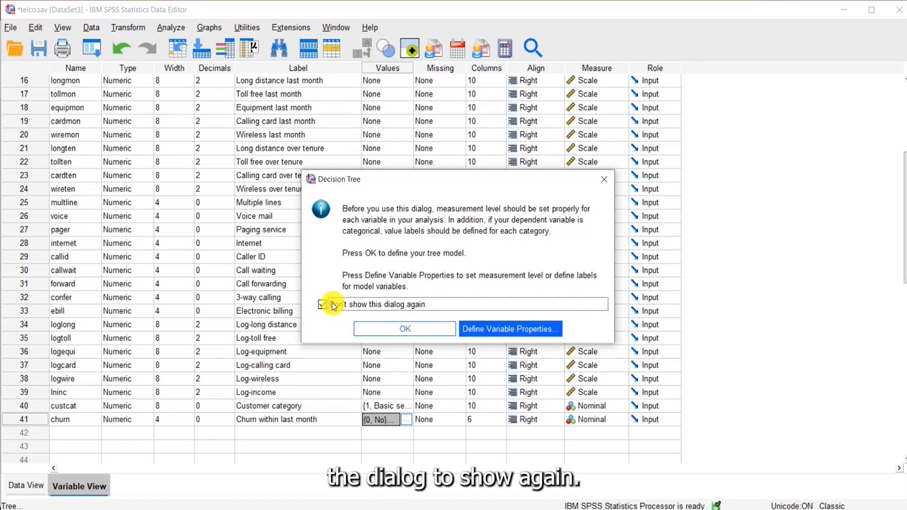
pyautogui.click(323, 306)
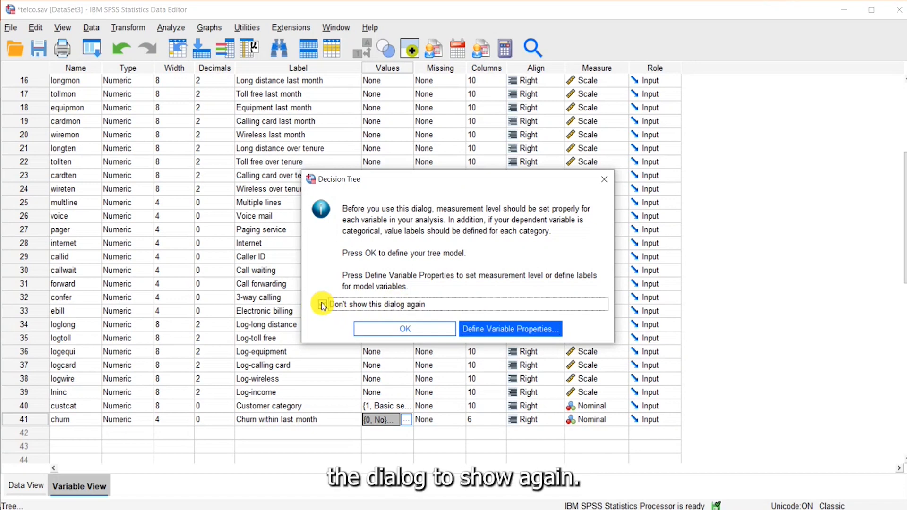
pyautogui.click(381, 330)
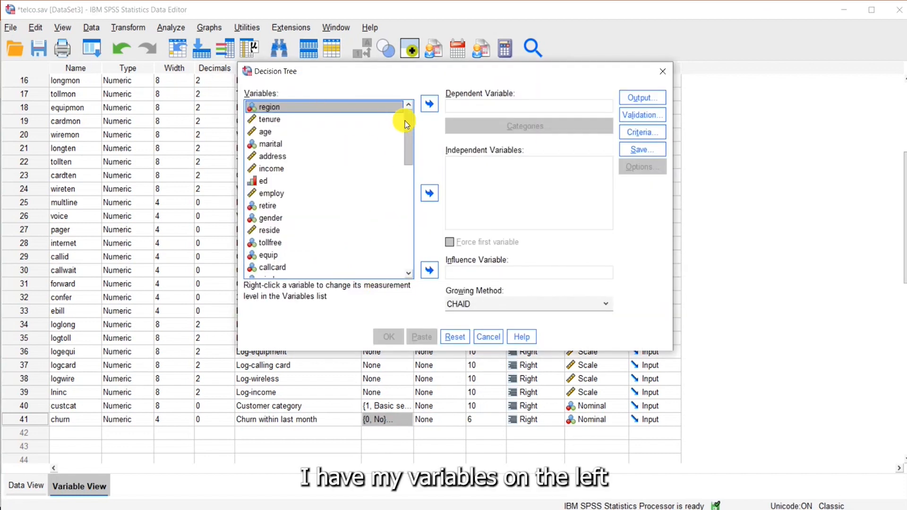
# Step: Assign churn as the dependent variable and mark Yes as its target category
pyautogui.moveTo(407, 122); pyautogui.dragTo(438, 122)
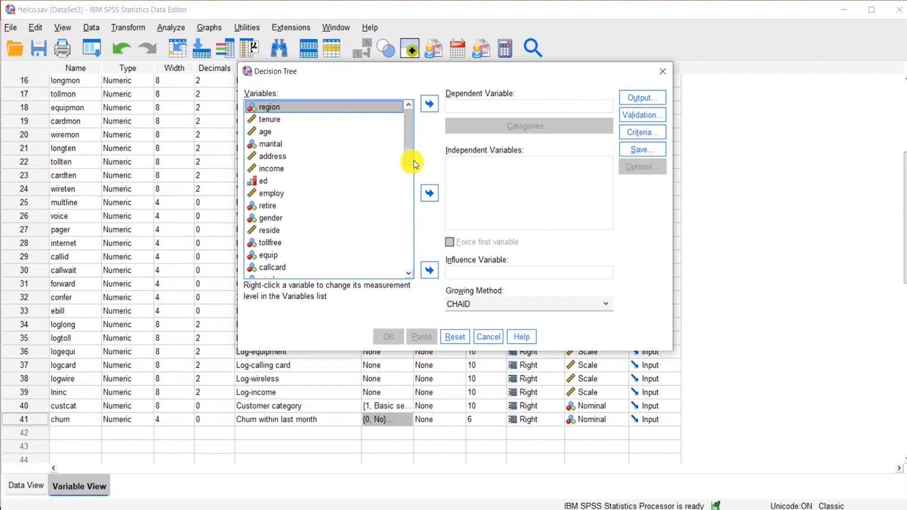
pyautogui.moveTo(409, 142); pyautogui.dragTo(399, 262)
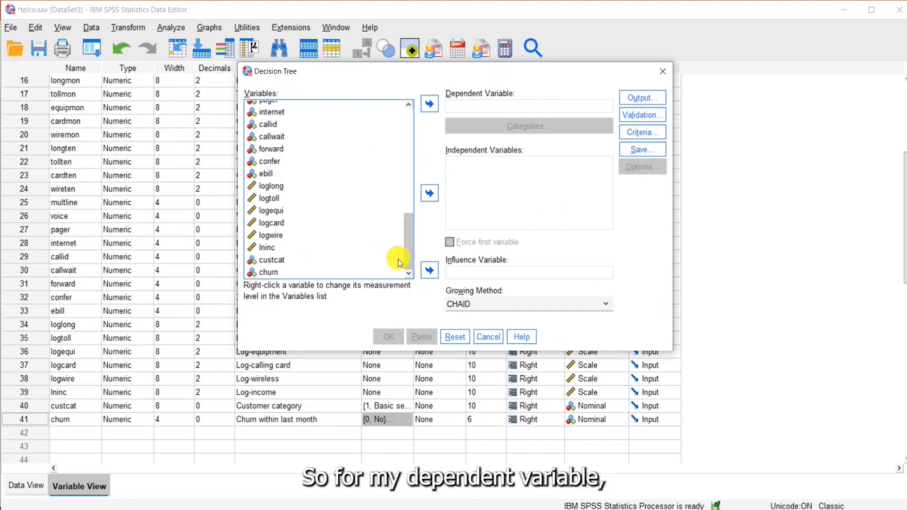
pyautogui.click(279, 272)
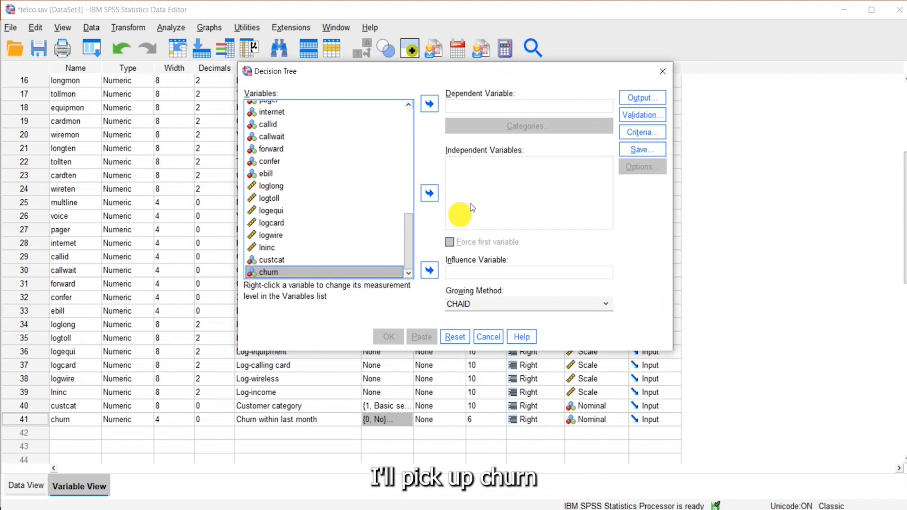
pyautogui.click(428, 104)
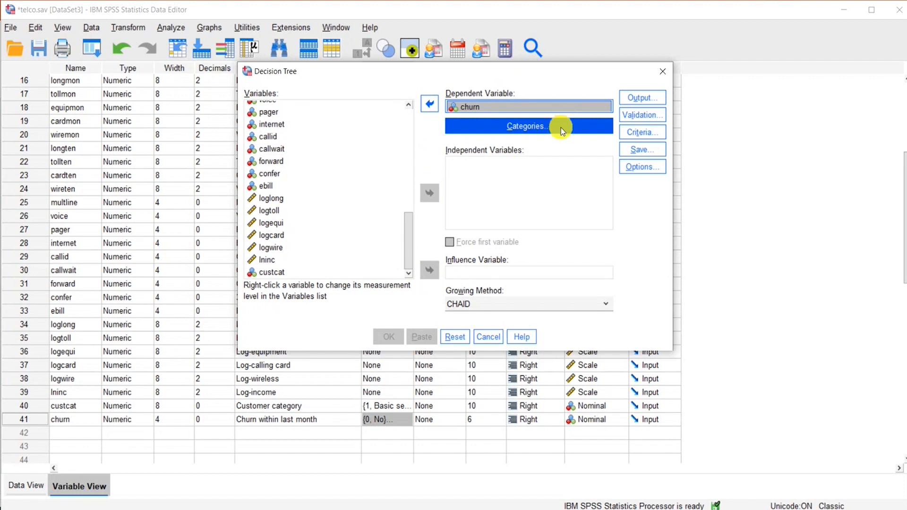
pyautogui.click(561, 128)
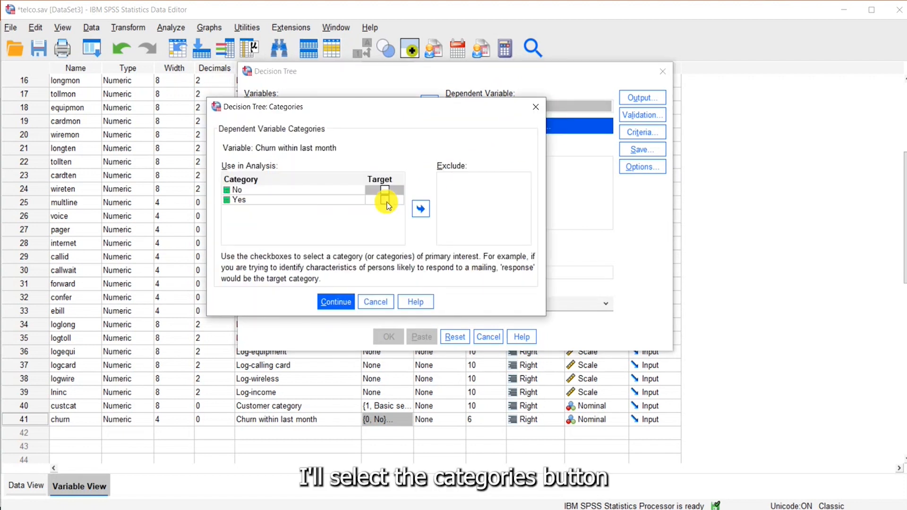
pyautogui.click(385, 200)
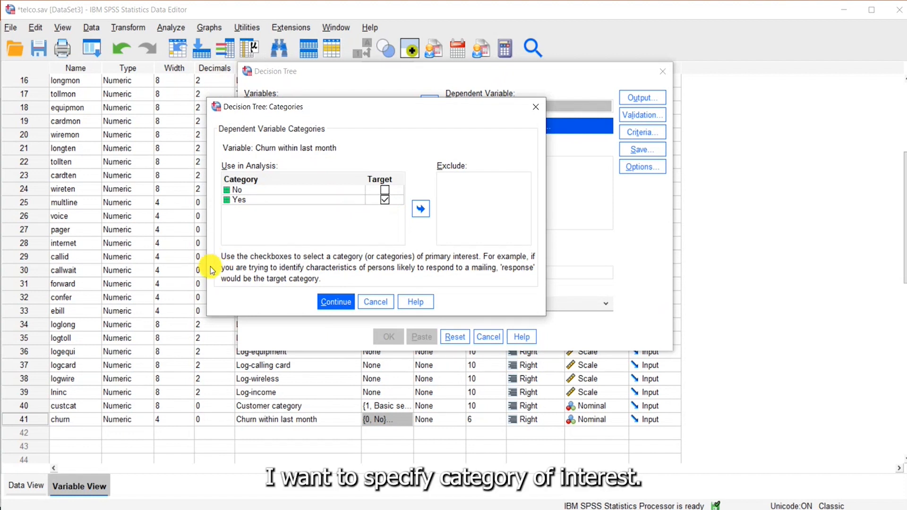
pyautogui.click(337, 302)
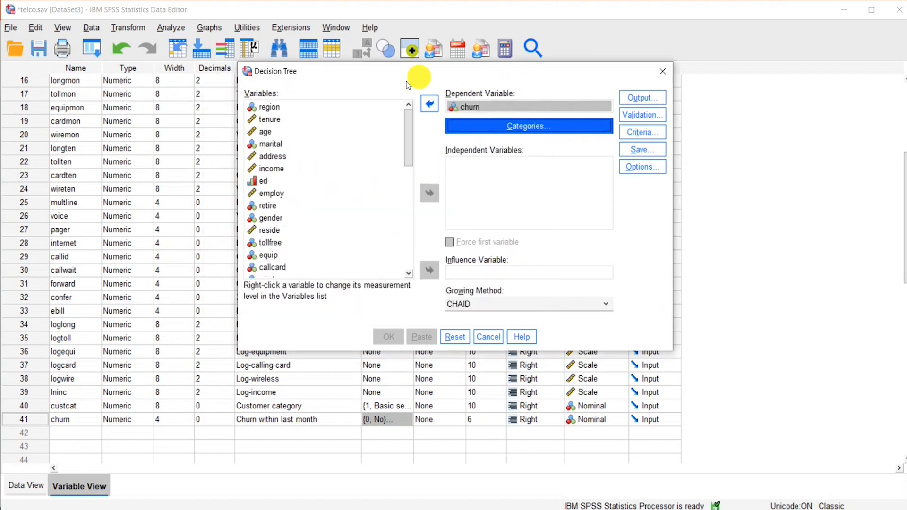
# Step: Add all remaining variables, region through custcat, as independent variables and look over their measurement types
pyautogui.click(307, 109)
pyautogui.moveTo(413, 140); pyautogui.dragTo(330, 259)
pyautogui.keyDown('shift'); pyautogui.click(307, 260); pyautogui.keyUp('shift')
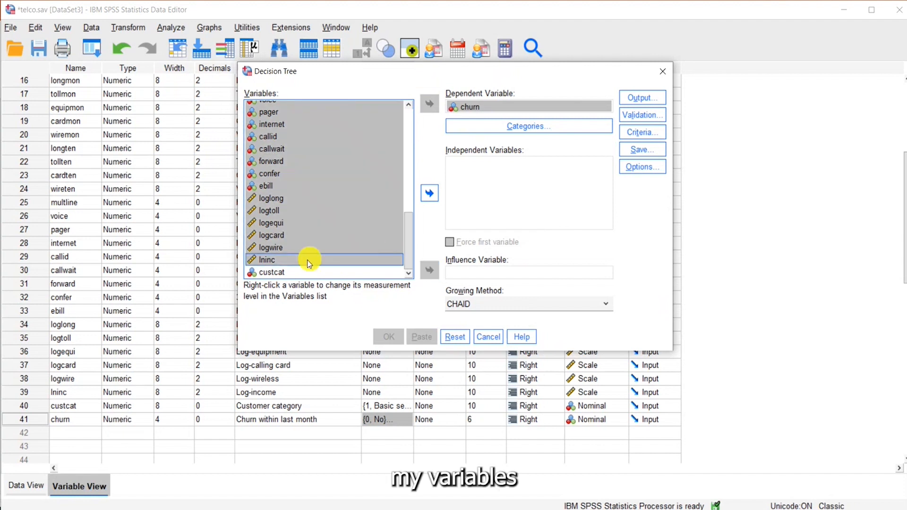
pyautogui.keyDown('shift'); pyautogui.click(284, 272); pyautogui.keyUp('shift')
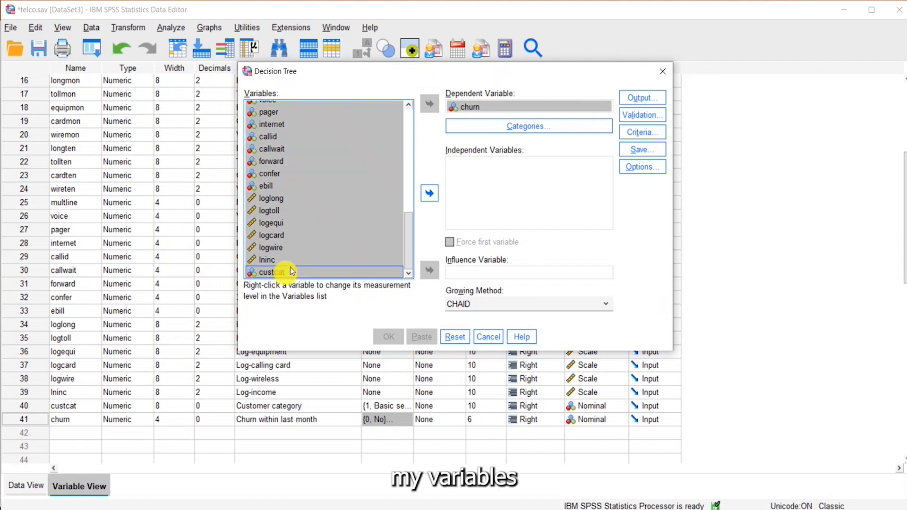
pyautogui.click(436, 189)
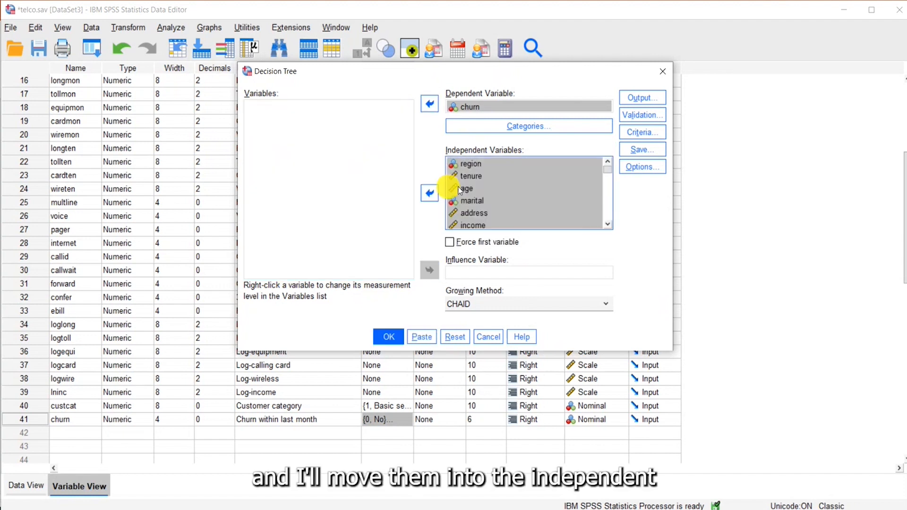
pyautogui.click(510, 193)
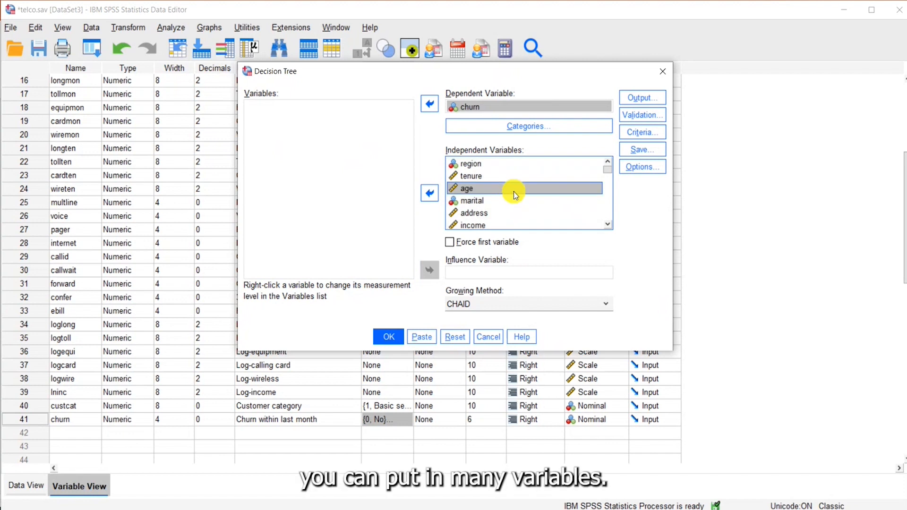
pyautogui.scroll(-10, 513, 194)
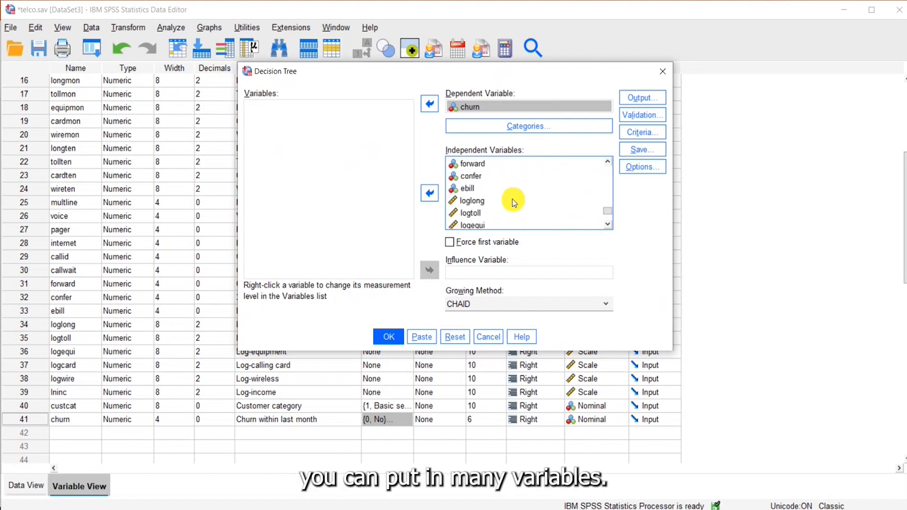
pyautogui.scroll(10, 512, 199)
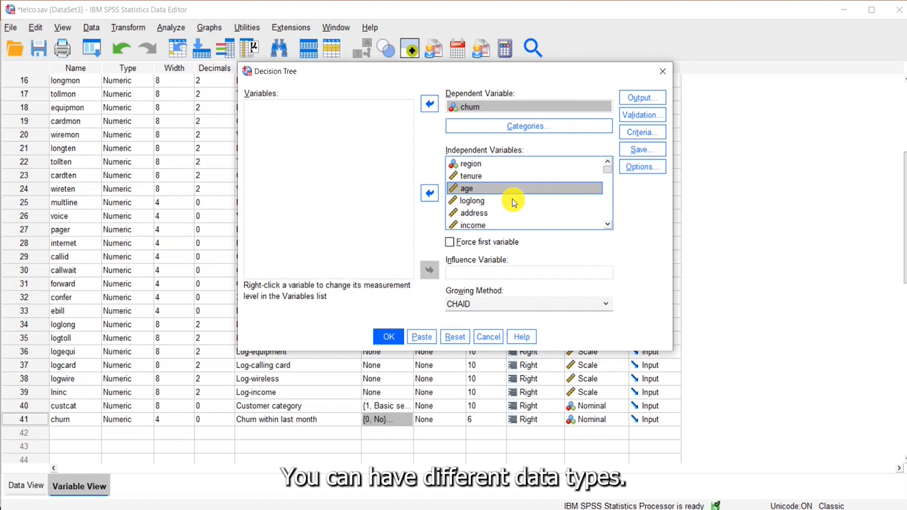
pyautogui.scroll(-3, 512, 200)
pyautogui.scroll(1, 512, 200)
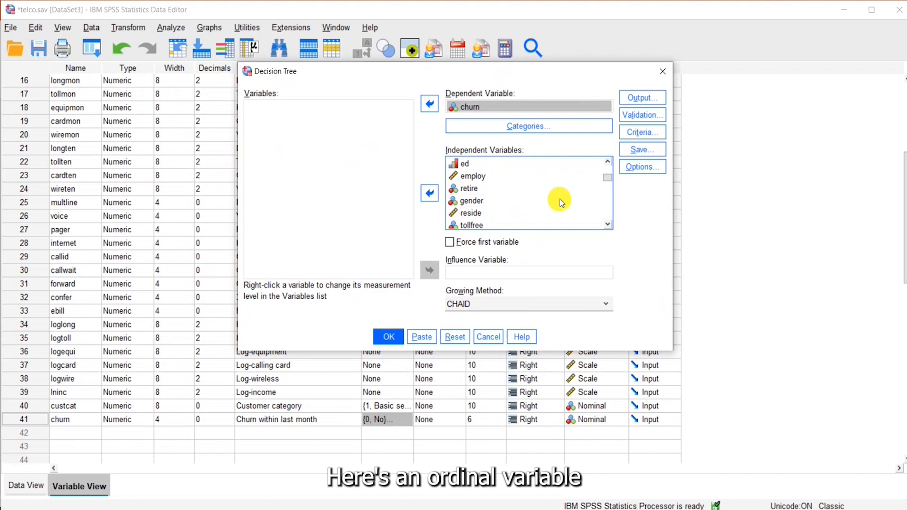
# Step: Keep CHAID as the growing method and run the decision tree analysis
pyautogui.click(609, 307)
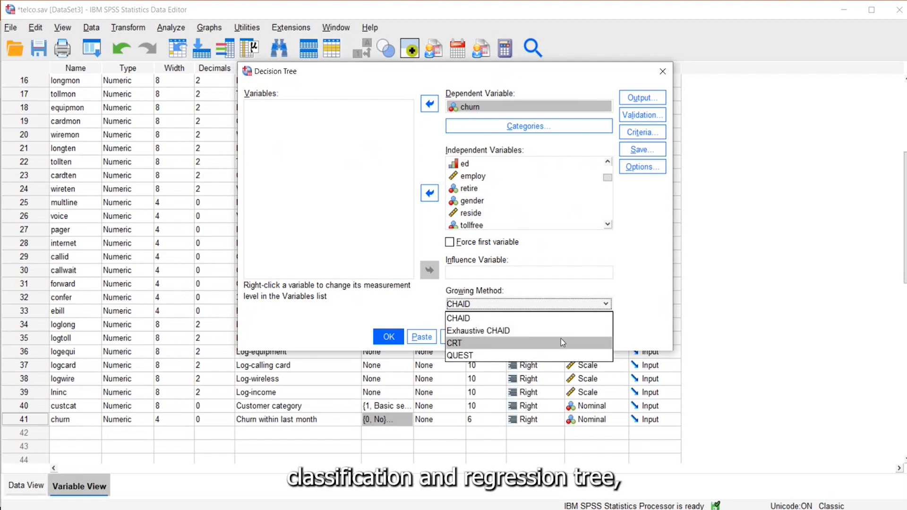
pyautogui.click(465, 321)
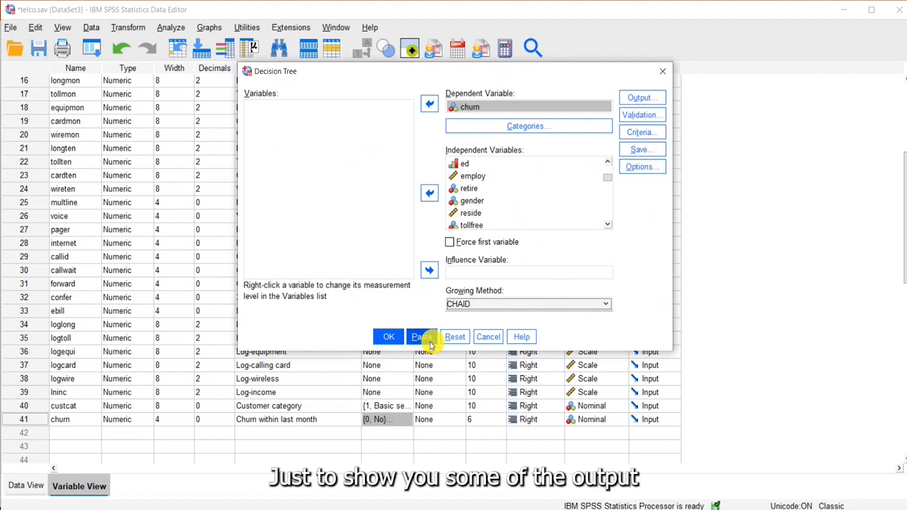
pyautogui.click(394, 337)
# Step: Examine the tree diagram and the Gains for Nodes, Risk and Classification tables in the output
pyautogui.scroll(-8, 348, 296)
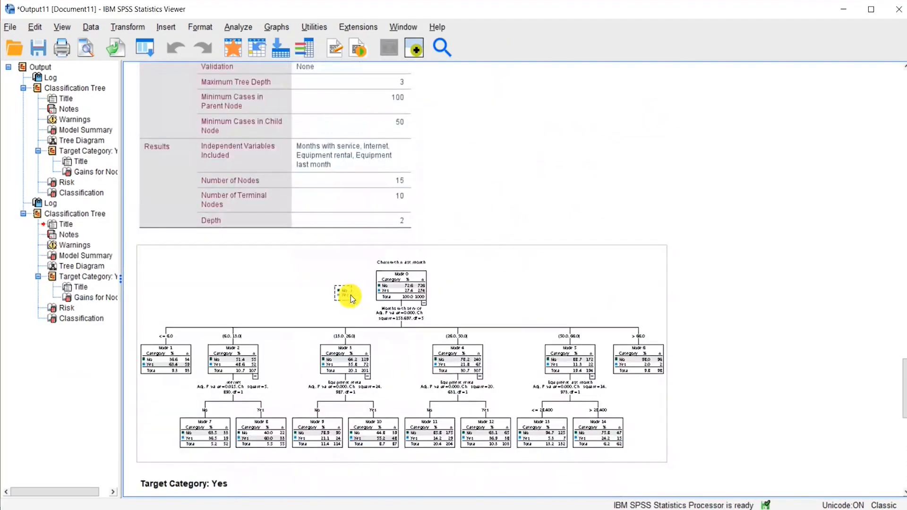
pyautogui.scroll(-3, 203, 290)
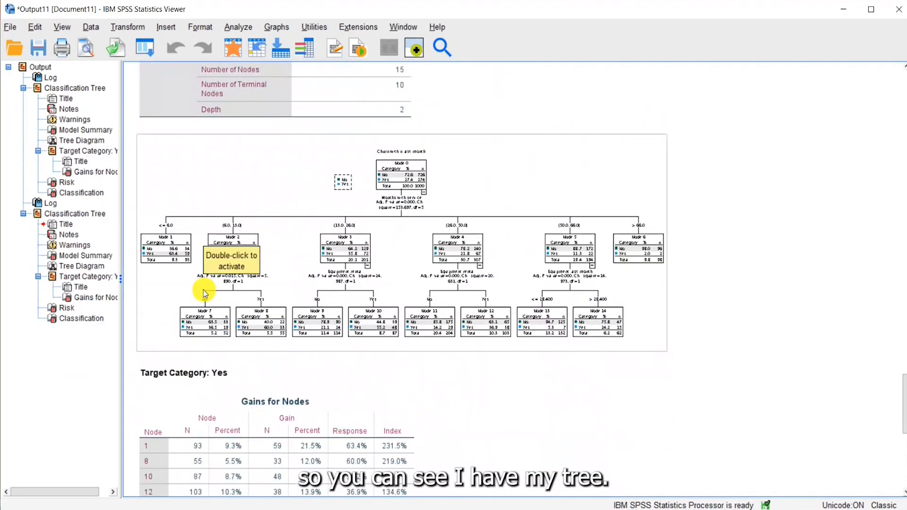
pyautogui.scroll(-5, 203, 290)
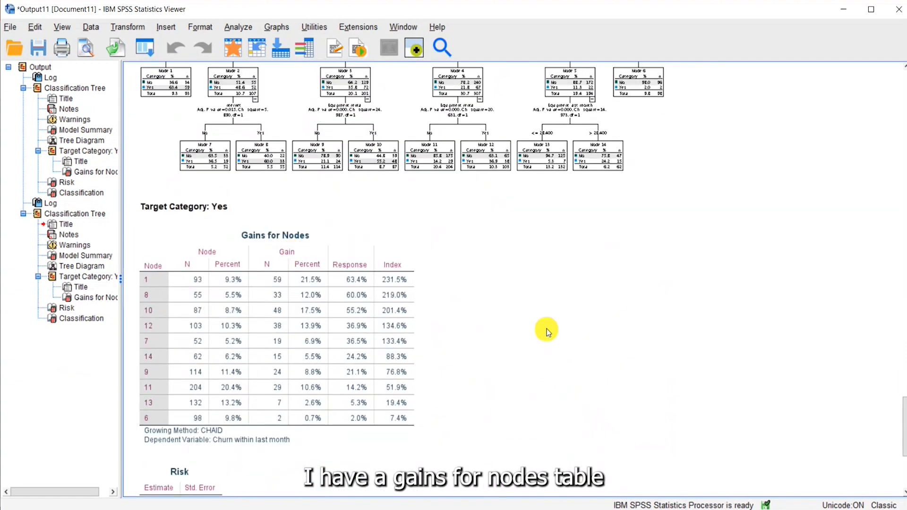
pyautogui.scroll(-3, 547, 331)
pyautogui.scroll(-3, 597, 339)
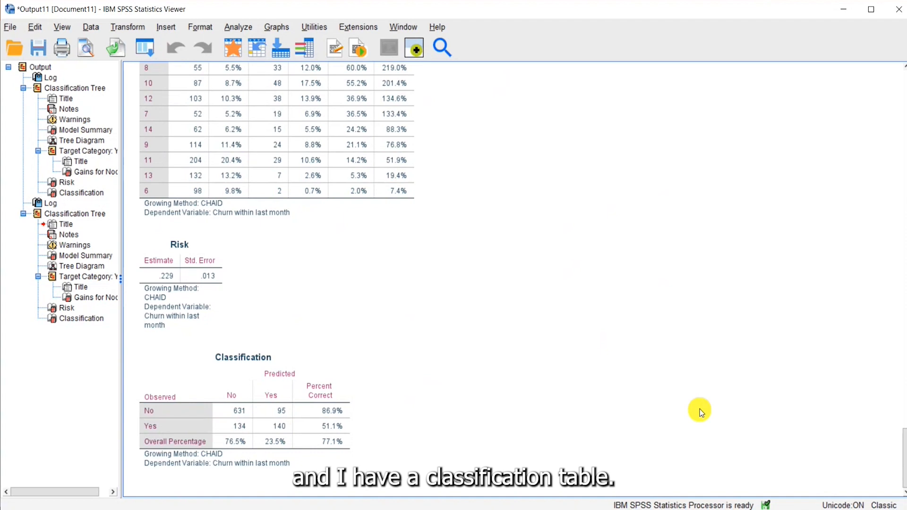
# Step: Open the tree diagram from the output in the Tree Editor and maximize its window
pyautogui.scroll(12, 700, 412)
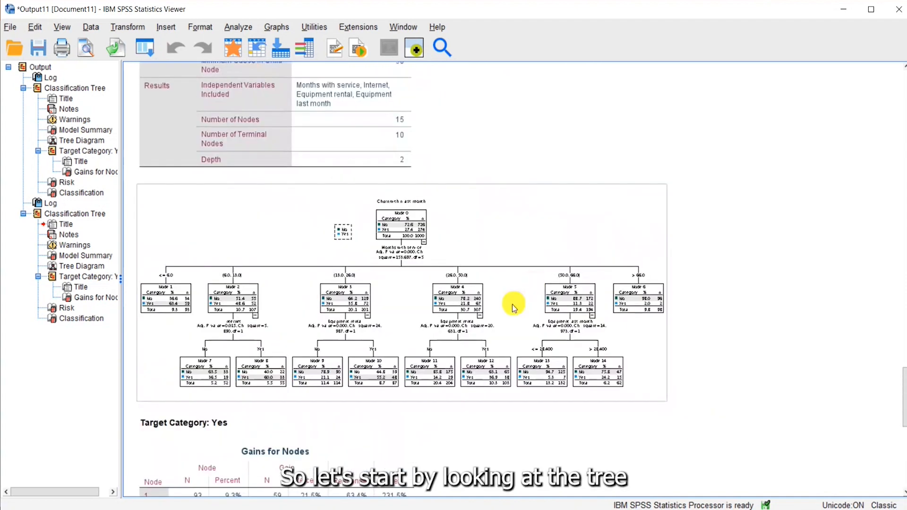
pyautogui.click(515, 305)
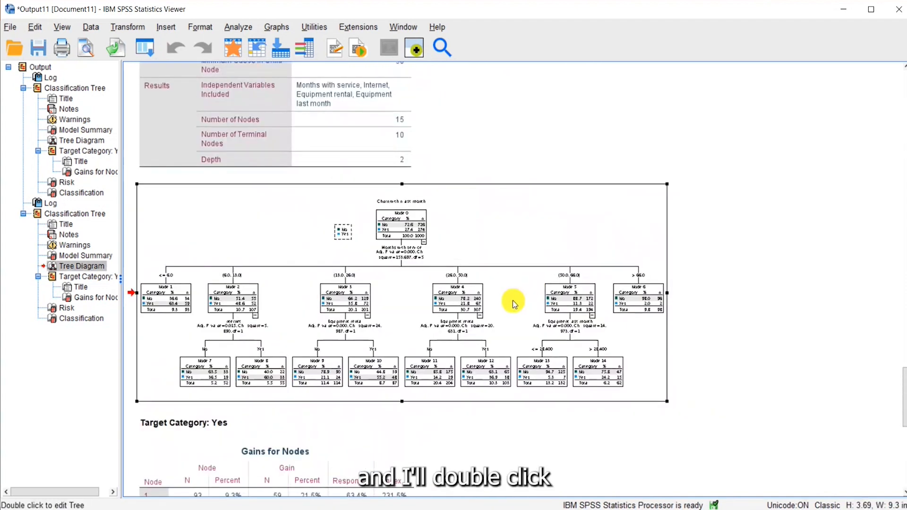
pyautogui.doubleClick(515, 304)
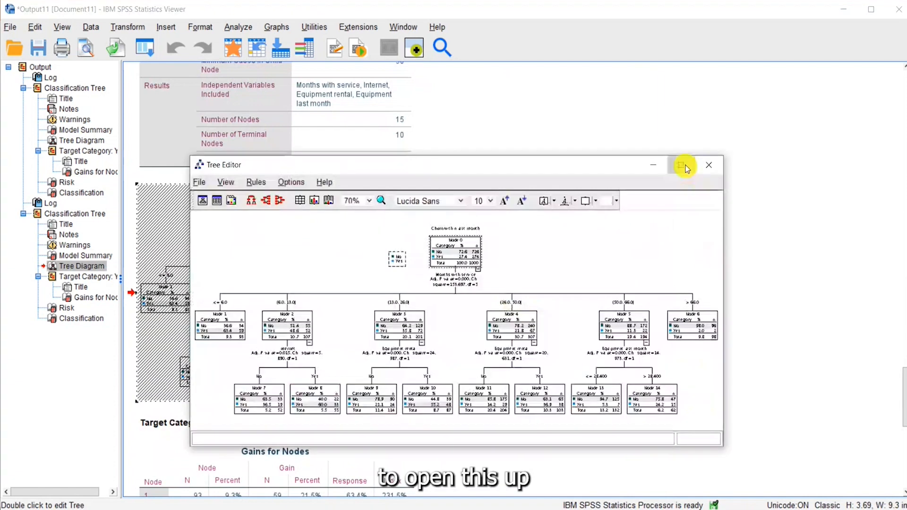
pyautogui.click(687, 160)
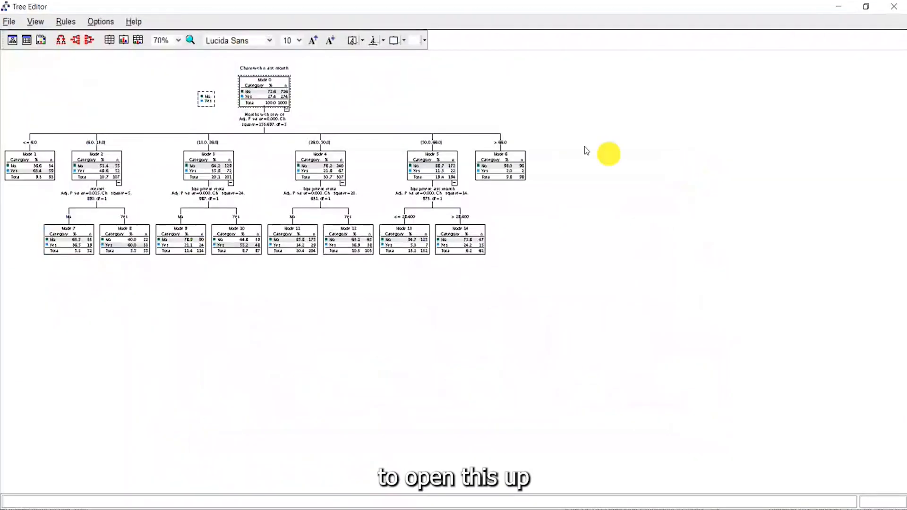
# Step: Enlarge the tree to 150% and show both tables and charts in the tree nodes
pyautogui.click(179, 40)
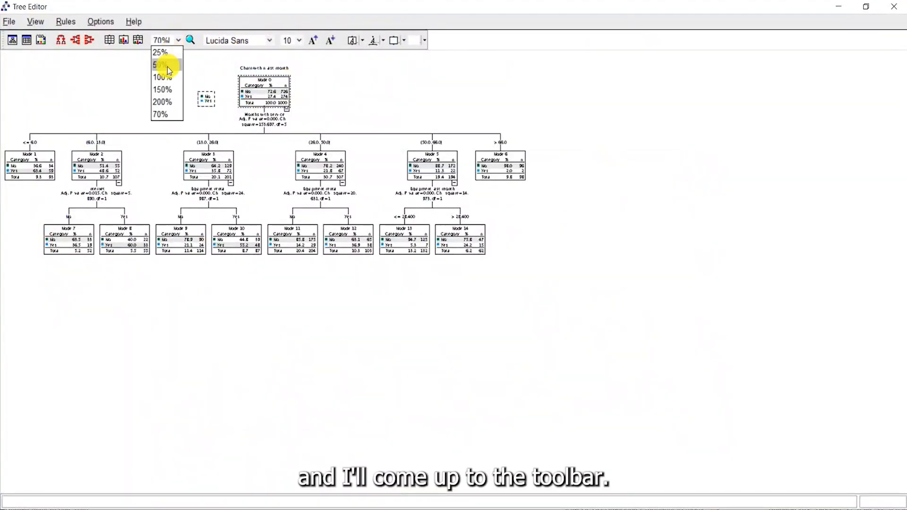
pyautogui.click(163, 88)
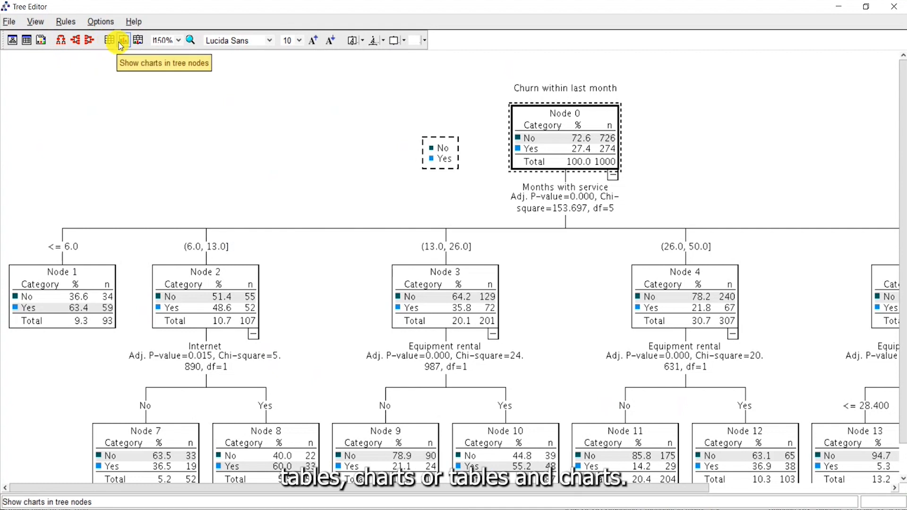
pyautogui.click(139, 40)
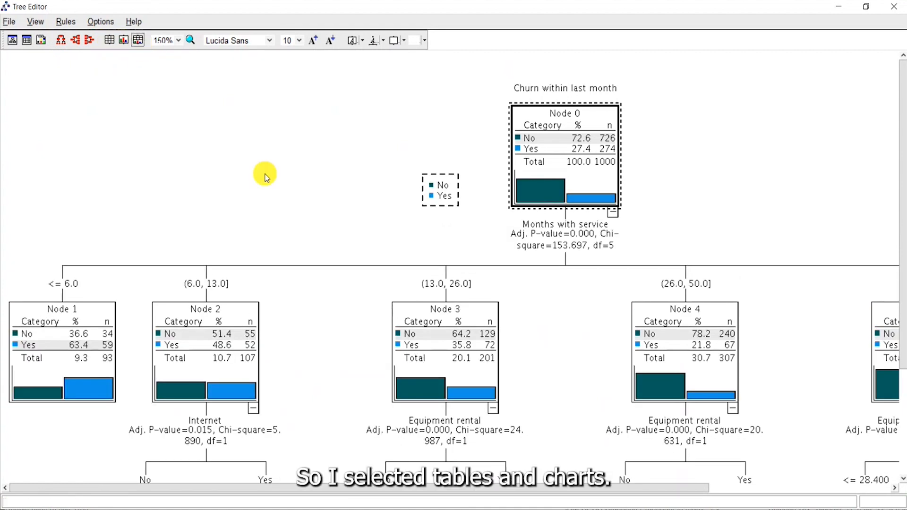
# Step: Examine the root node and the Months with service branches across the tree, from Node 1 to Node 6
pyautogui.scroll(-1, 275, 160)
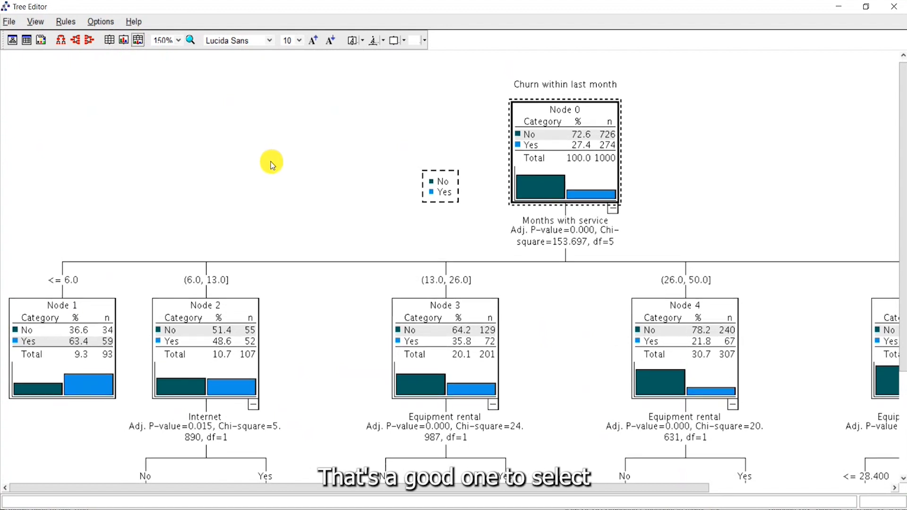
pyautogui.scroll(-2, 256, 172)
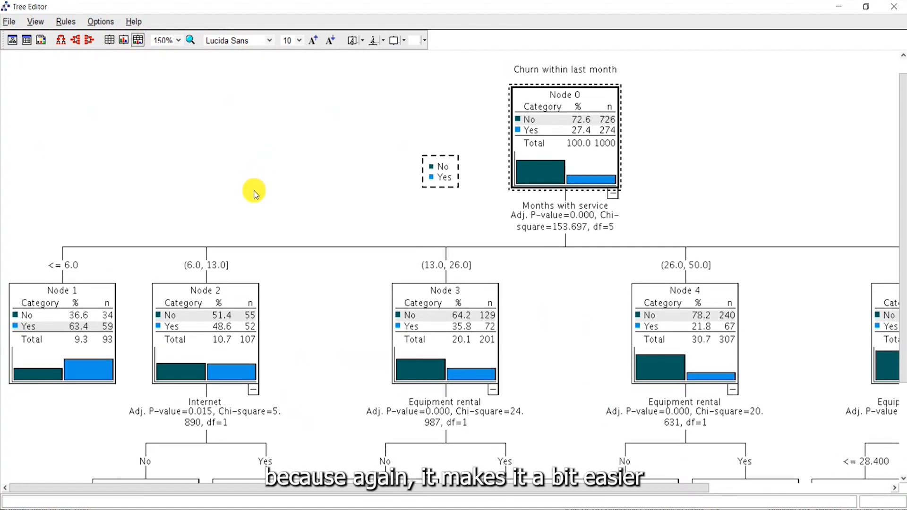
pyautogui.scroll(-2, 264, 194)
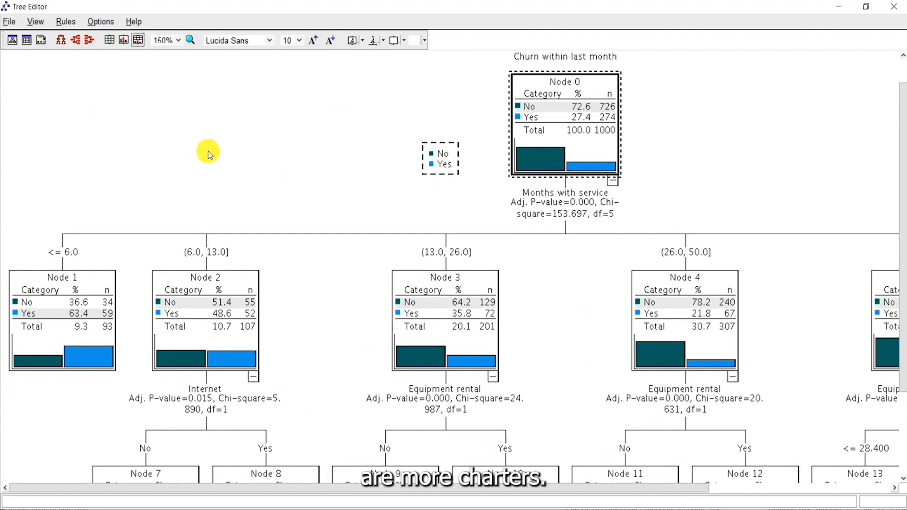
pyautogui.scroll(1, 298, 157)
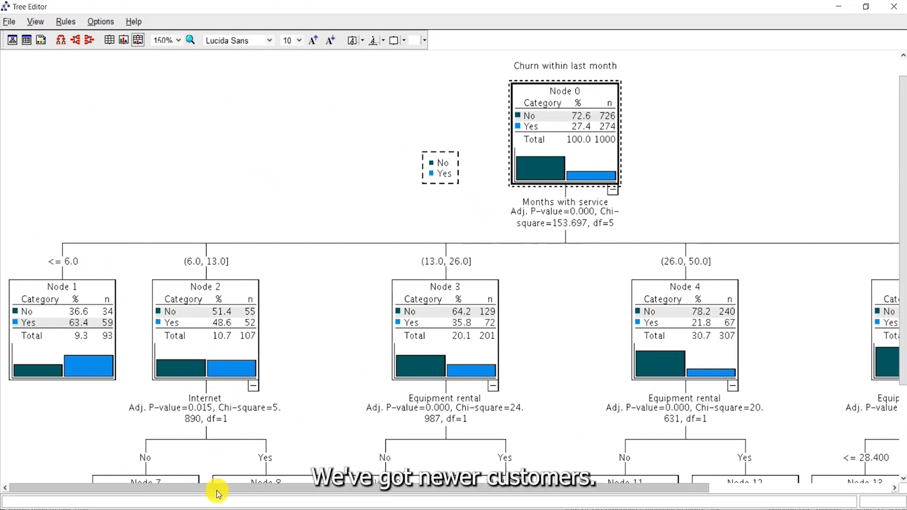
pyautogui.moveTo(219, 490); pyautogui.dragTo(401, 490)
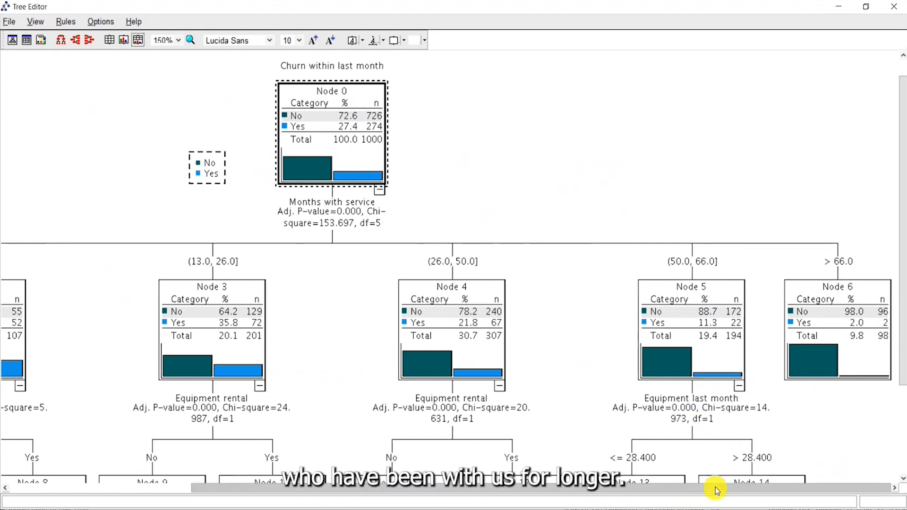
pyautogui.moveTo(715, 490); pyautogui.dragTo(530, 489)
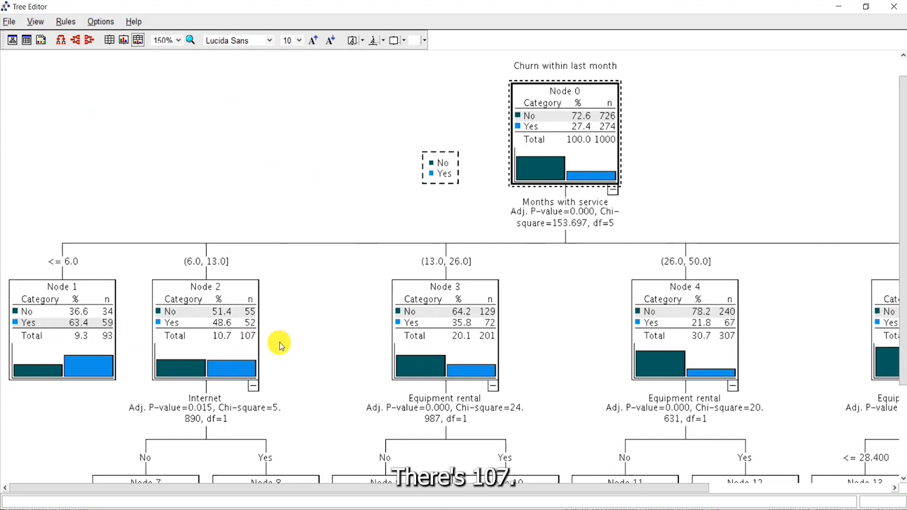
# Step: Examine the Internet split beneath Node 2 and its child nodes 7 and 8
pyautogui.scroll(-1, 286, 344)
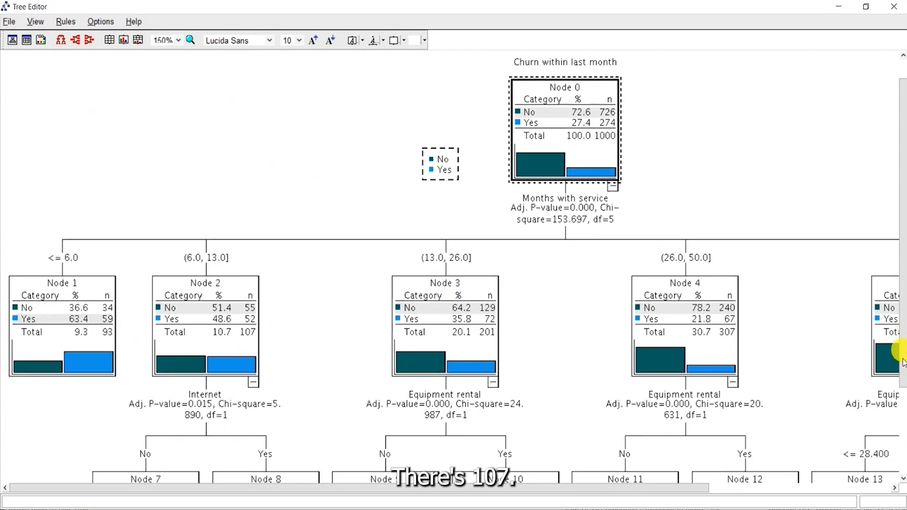
pyautogui.moveTo(903, 370); pyautogui.dragTo(902, 452)
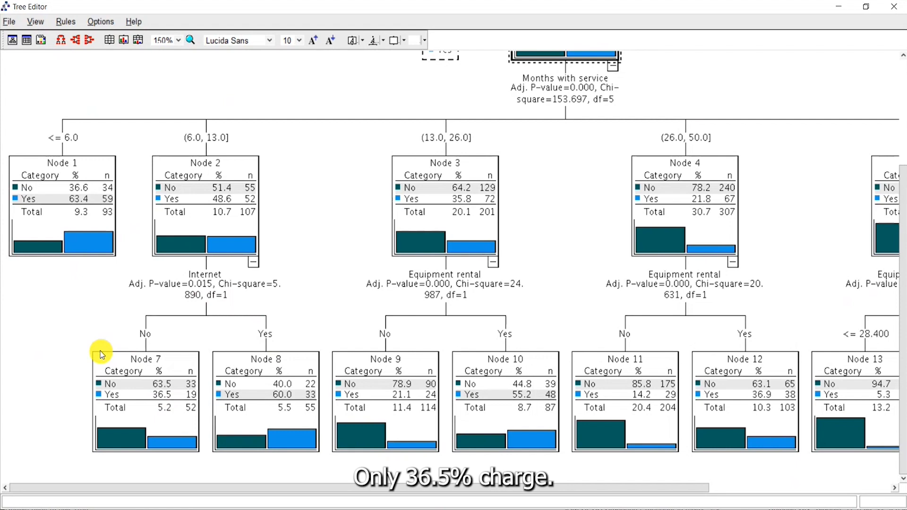
pyautogui.scroll(1, 102, 355)
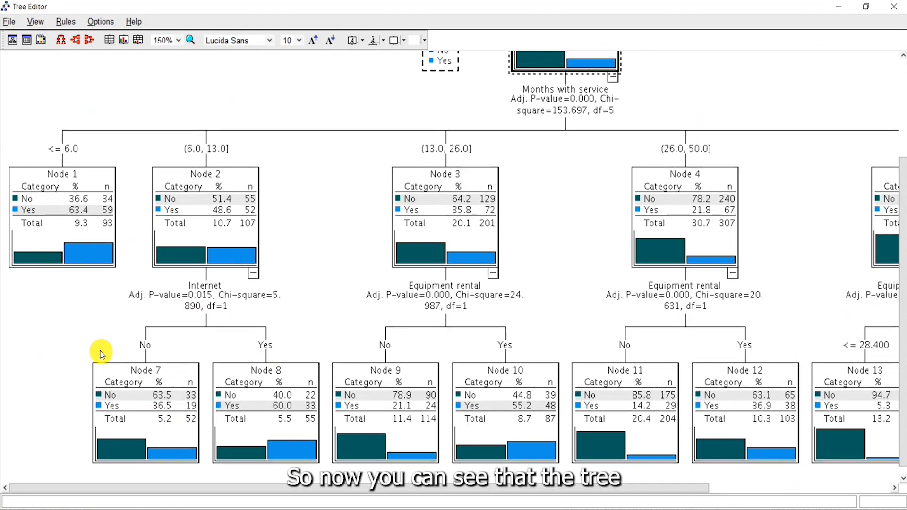
pyautogui.scroll(5, 101, 355)
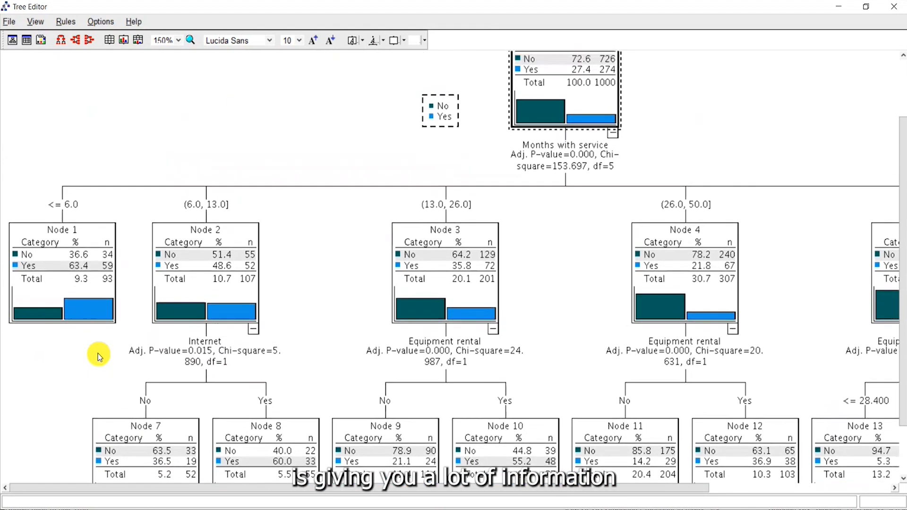
pyautogui.scroll(2, 98, 354)
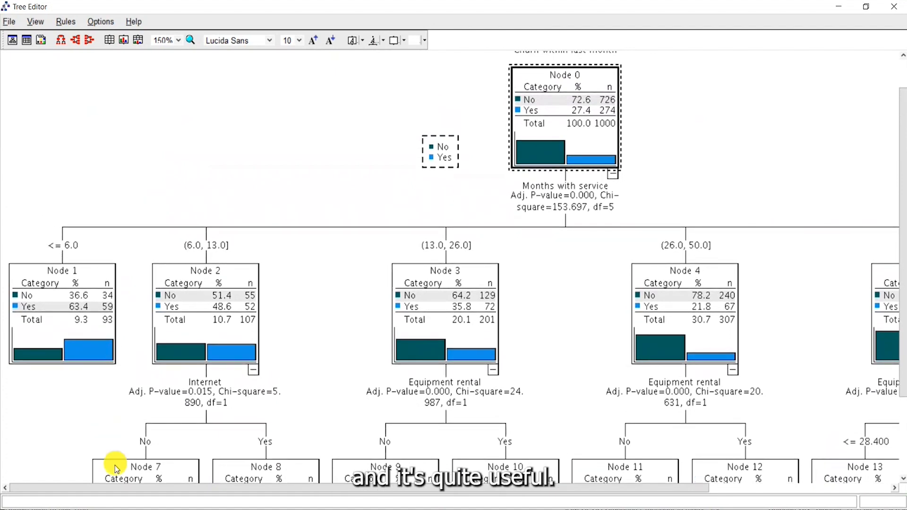
# Step: Review the remaining branches and terminal nodes across the tree and close the Tree Editor
pyautogui.moveTo(107, 488); pyautogui.dragTo(163, 487)
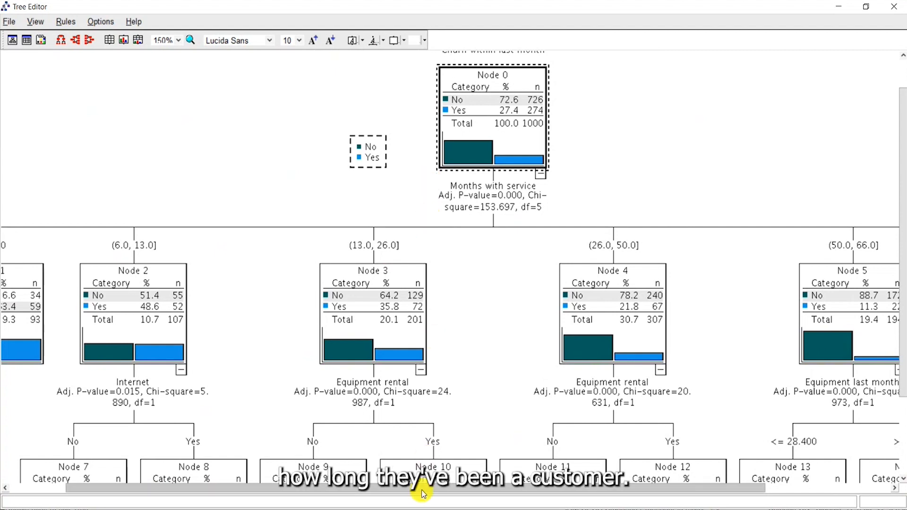
pyautogui.moveTo(424, 494); pyautogui.dragTo(896, 421)
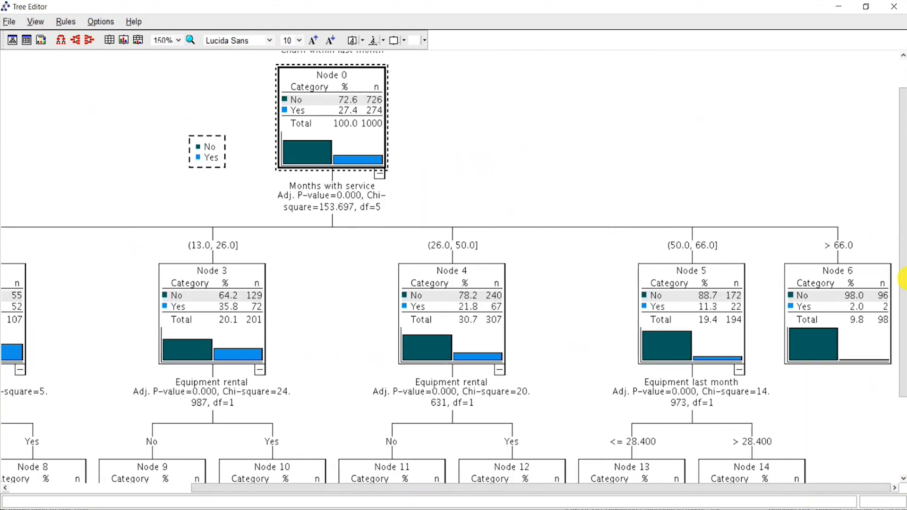
pyautogui.moveTo(903, 337); pyautogui.dragTo(904, 416)
pyautogui.moveTo(847, 488); pyautogui.dragTo(662, 490)
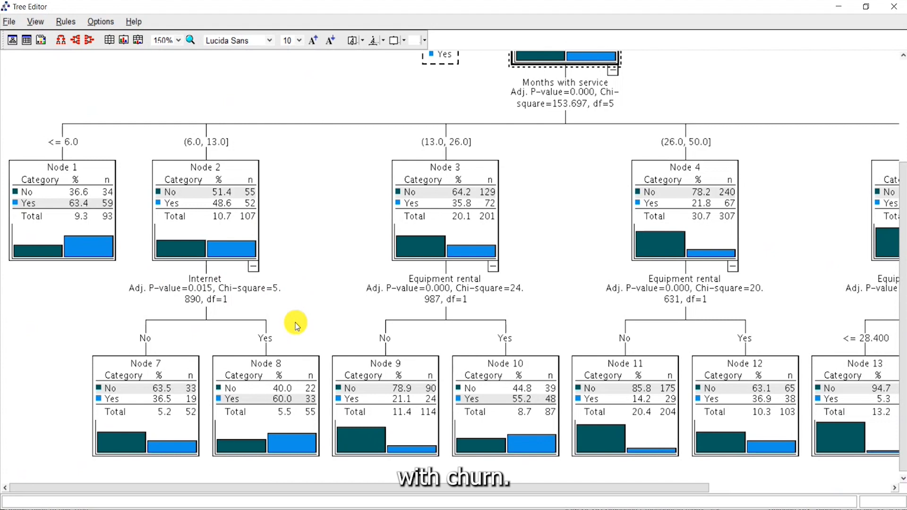
pyautogui.click(892, 9)
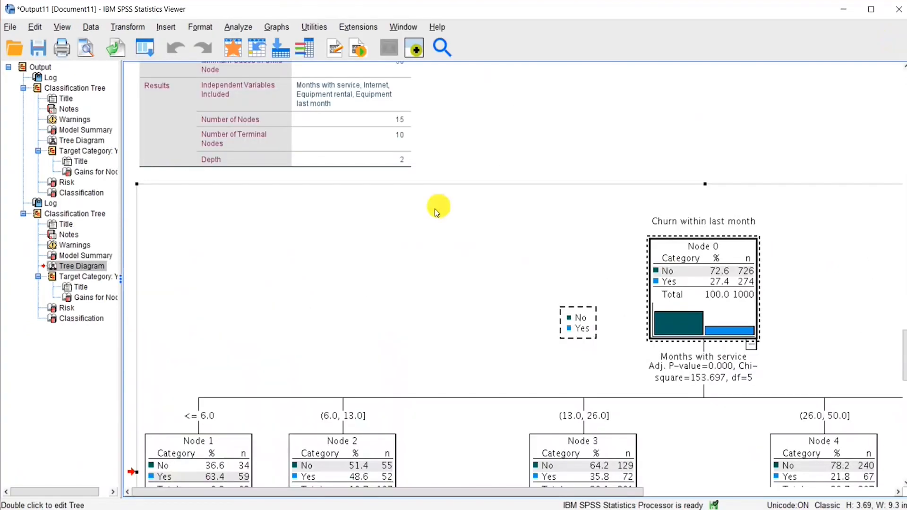
# Step: Examine the Gains for Nodes table for target category Yes and compare its Node 1 row with Node 1 in the tree diagram
pyautogui.scroll(-10, 432, 218)
pyautogui.click(213, 260)
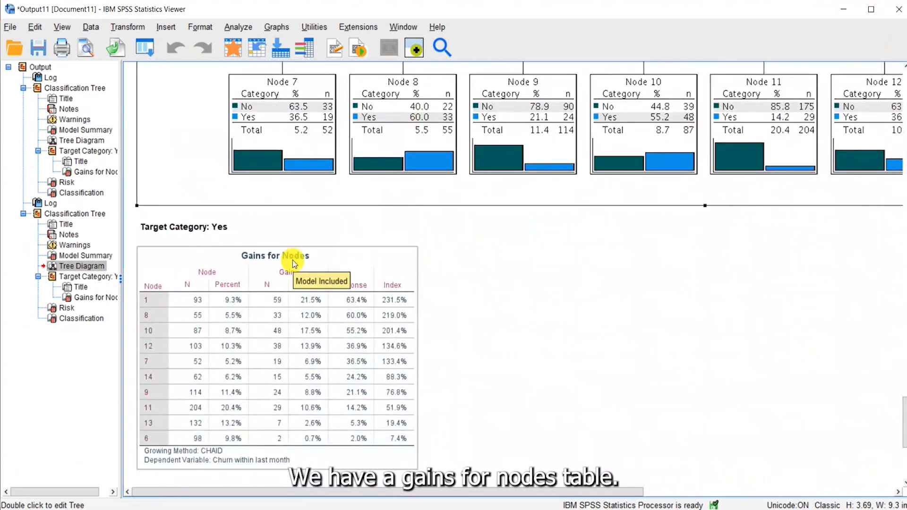
pyautogui.click(752, 367)
pyautogui.click(149, 253)
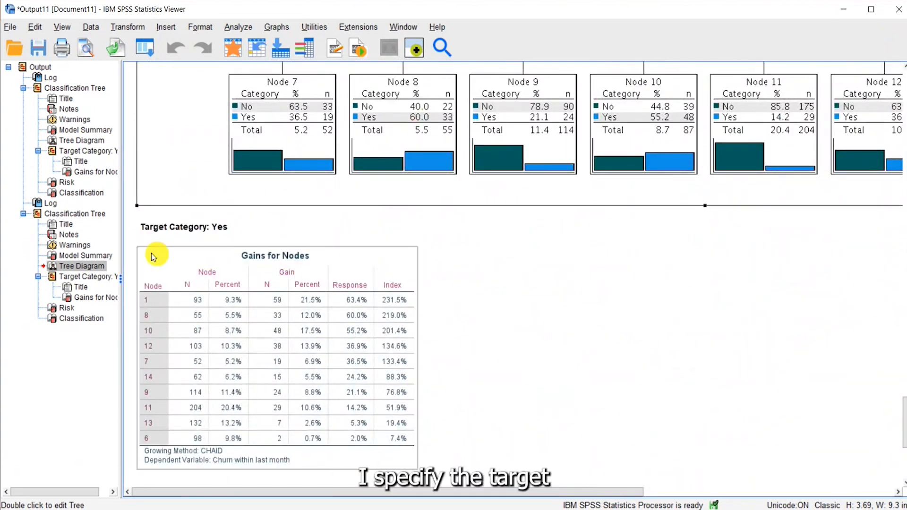
pyautogui.click(149, 231)
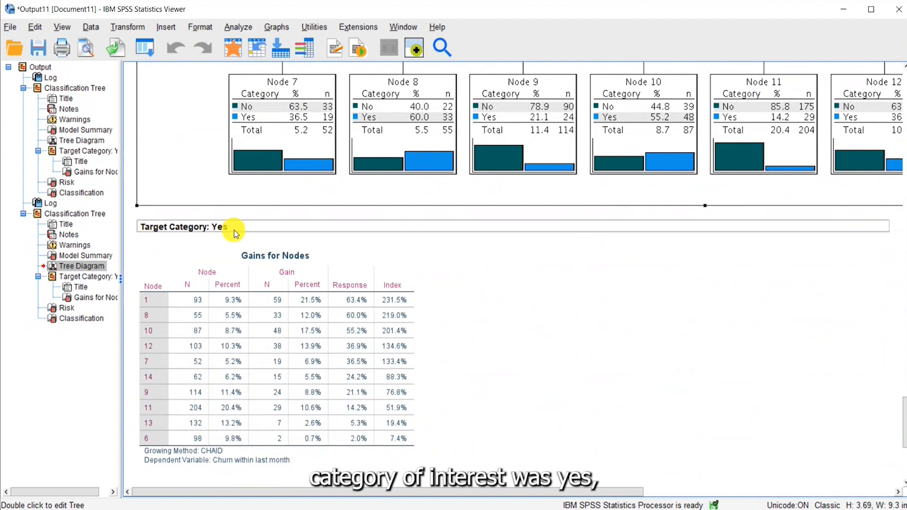
pyautogui.click(546, 346)
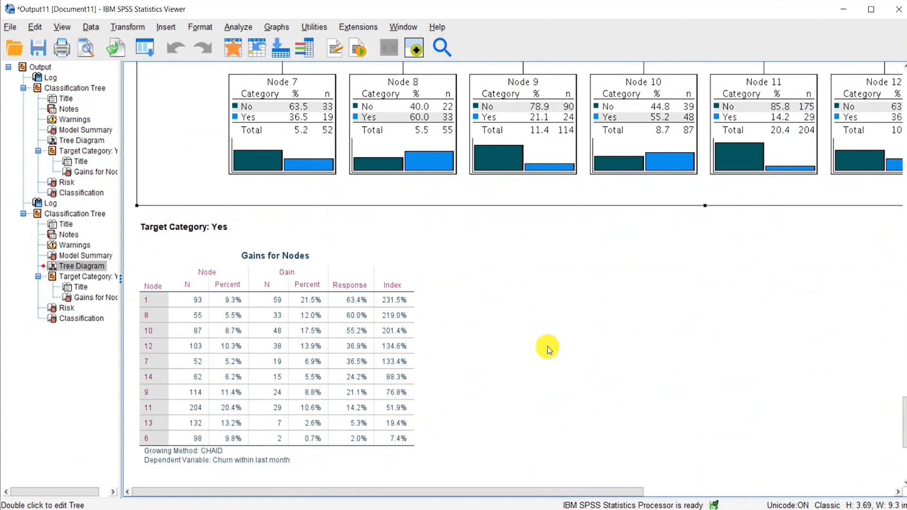
pyautogui.click(295, 355)
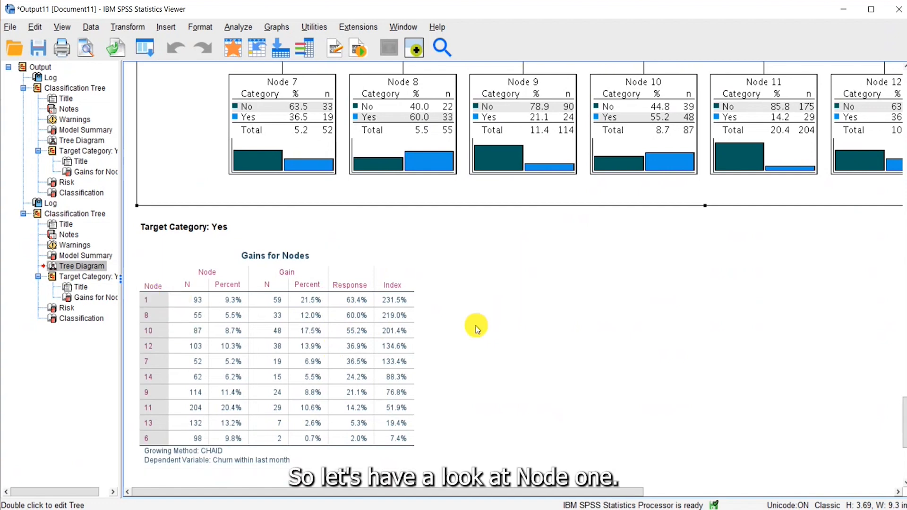
pyautogui.scroll(5, 476, 329)
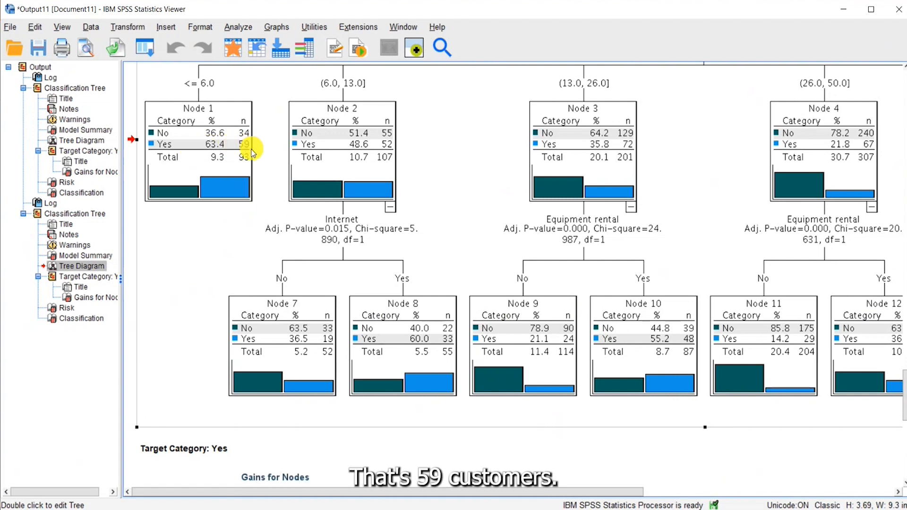
pyautogui.scroll(-3, 255, 160)
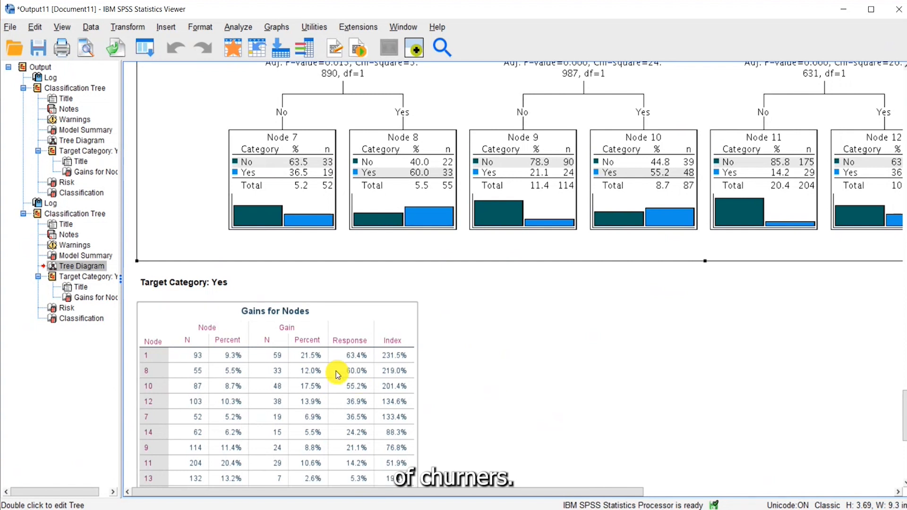
# Step: Open the Gains for Nodes table in the pivot table editor and maximize its window
pyautogui.click(375, 368)
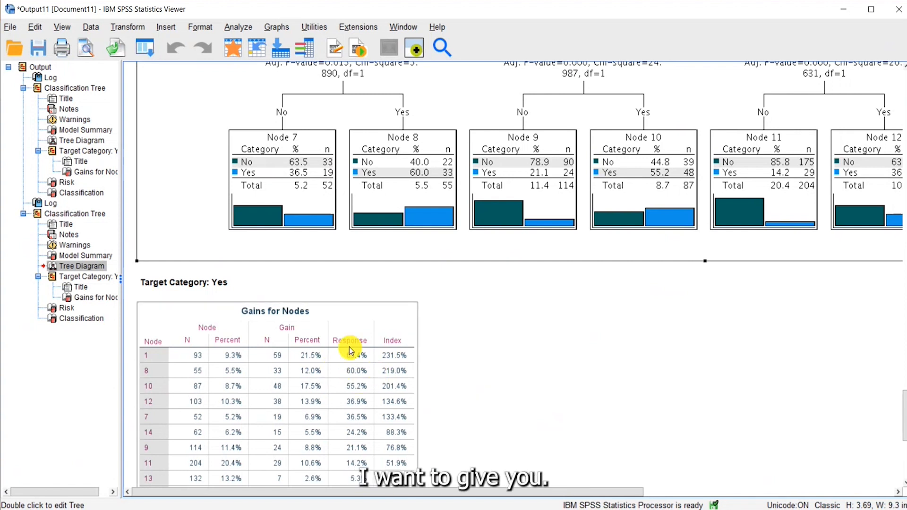
pyautogui.scroll(-5, 342, 327)
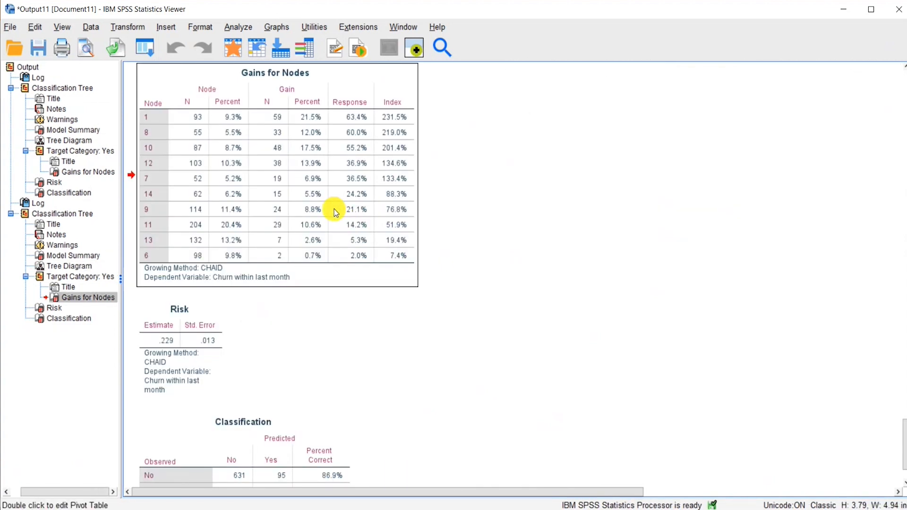
pyautogui.doubleClick(334, 208)
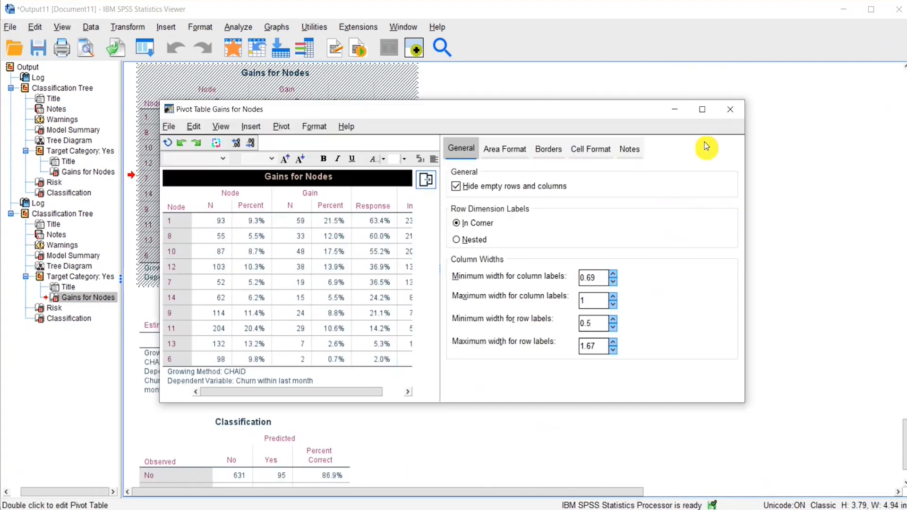
pyautogui.click(704, 111)
# Step: Read the built-in What's This? explanation of the Index column and close the pivot table editor
pyautogui.click(260, 81)
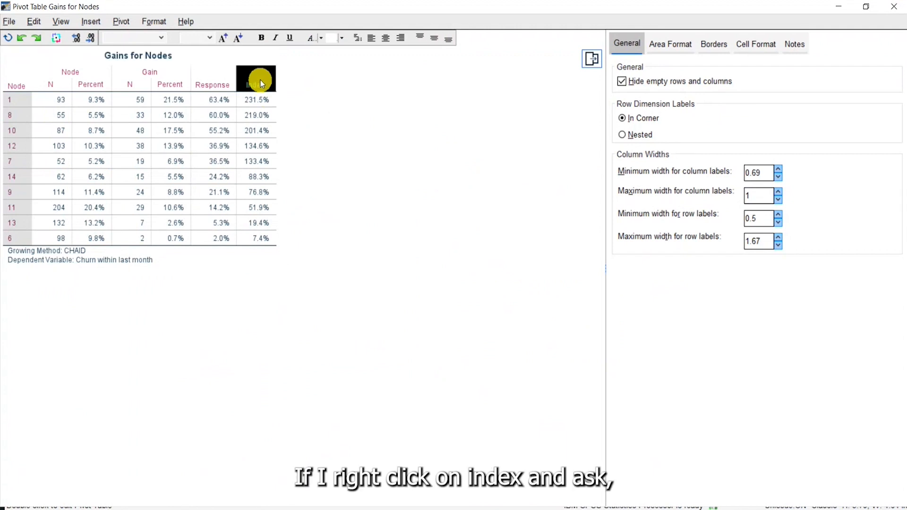
pyautogui.rightClick(261, 84)
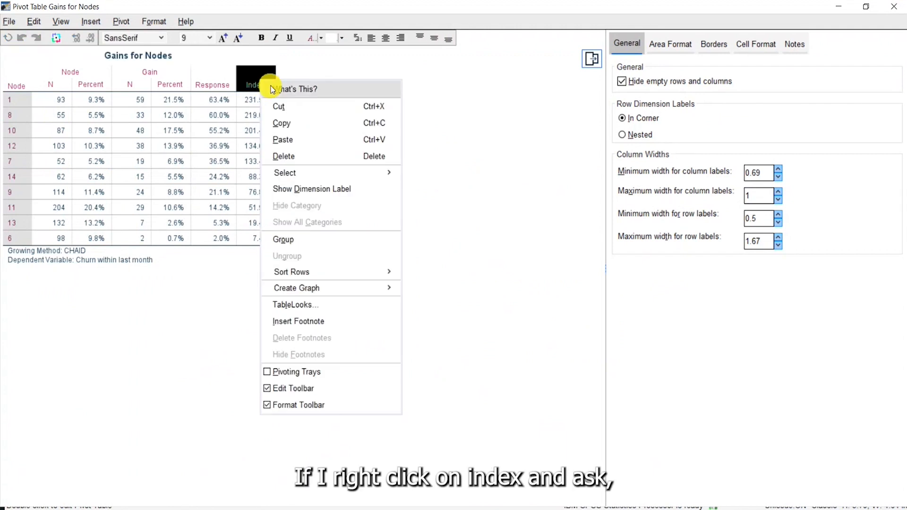
pyautogui.click(358, 91)
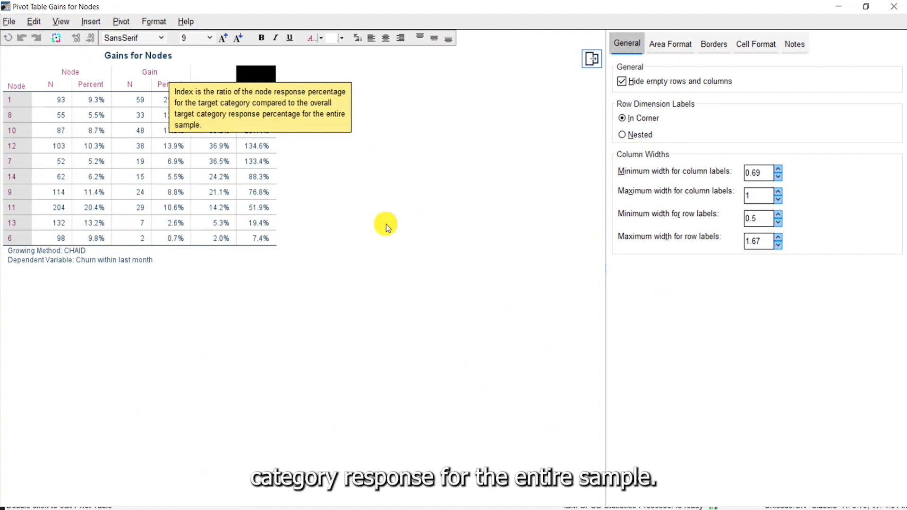
pyautogui.click(348, 197)
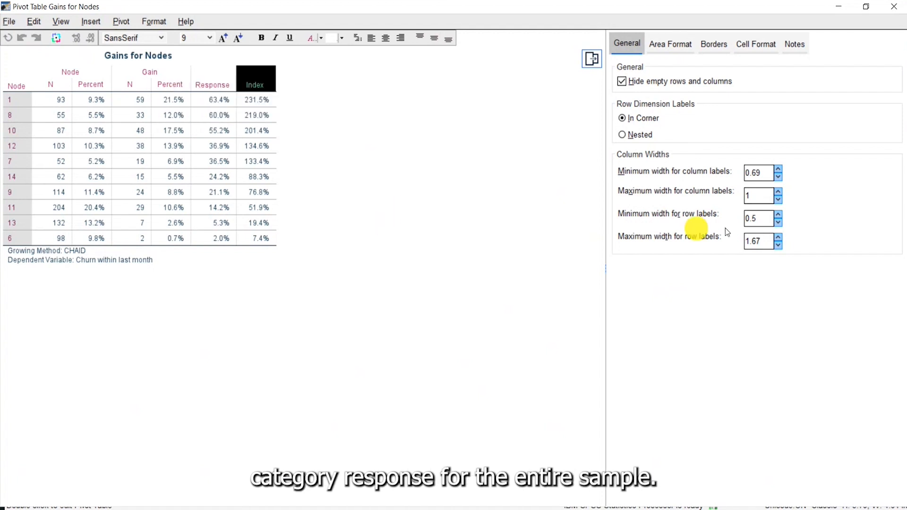
pyautogui.click(897, 8)
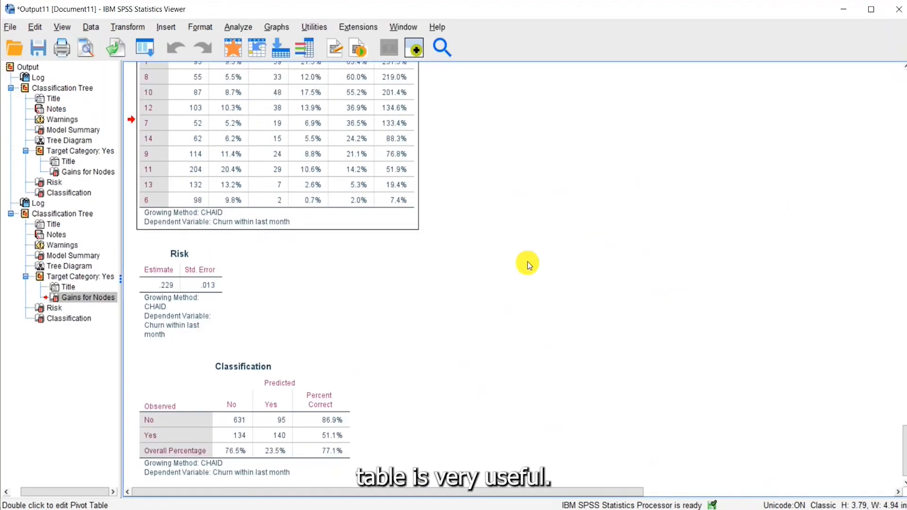
# Step: Examine the Risk and Classification tables beneath the Gains for Nodes table
pyautogui.scroll(-1, 523, 269)
pyautogui.click(225, 352)
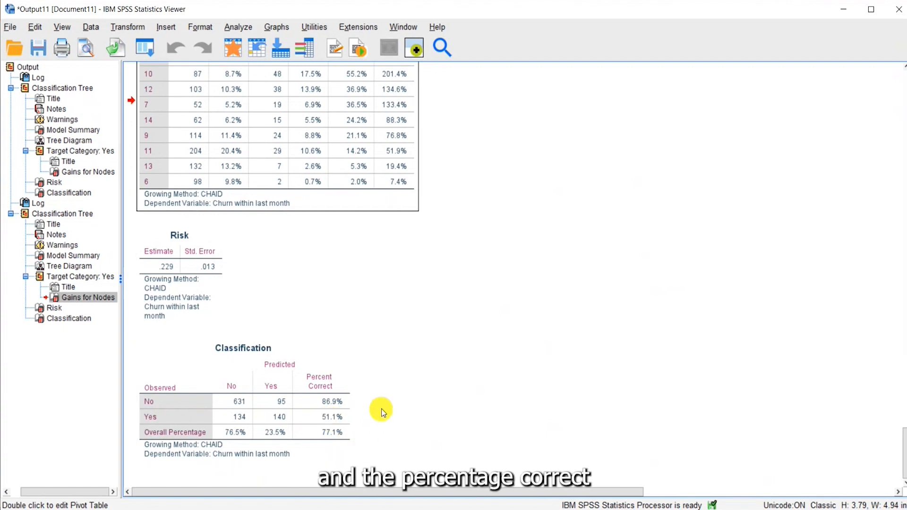
pyautogui.scroll(6, 547, 415)
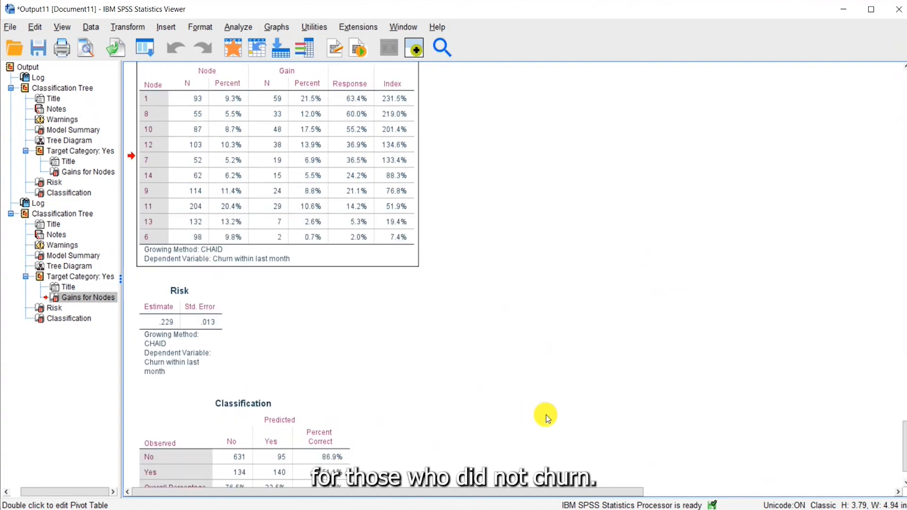